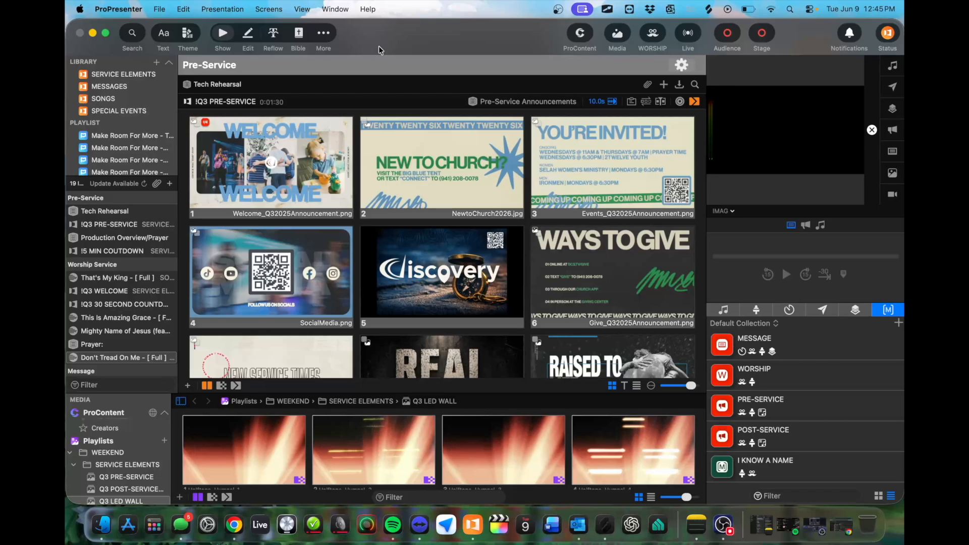
Step: Browse the theme library and look through the slides in the Message Lower Thirds theme
click(189, 35)
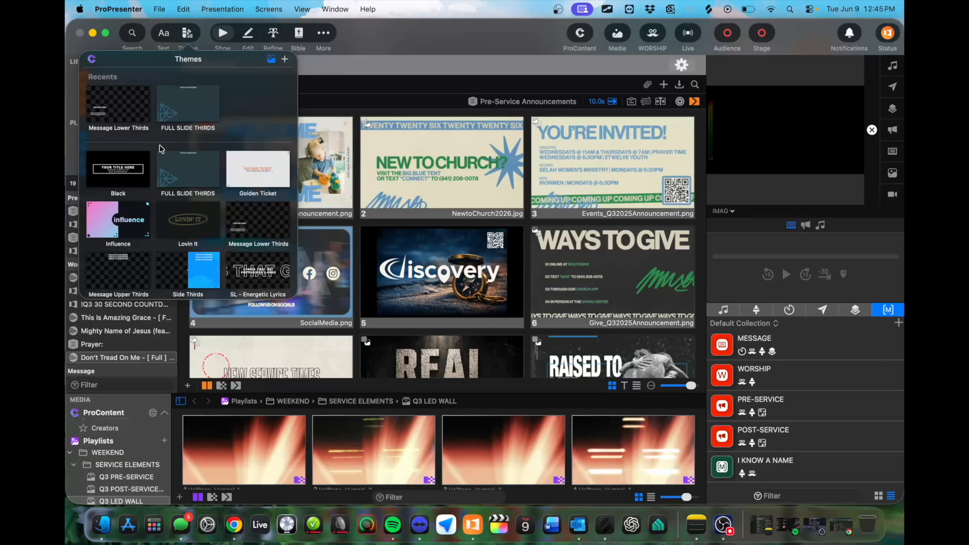
scroll(217, 202, down, 8)
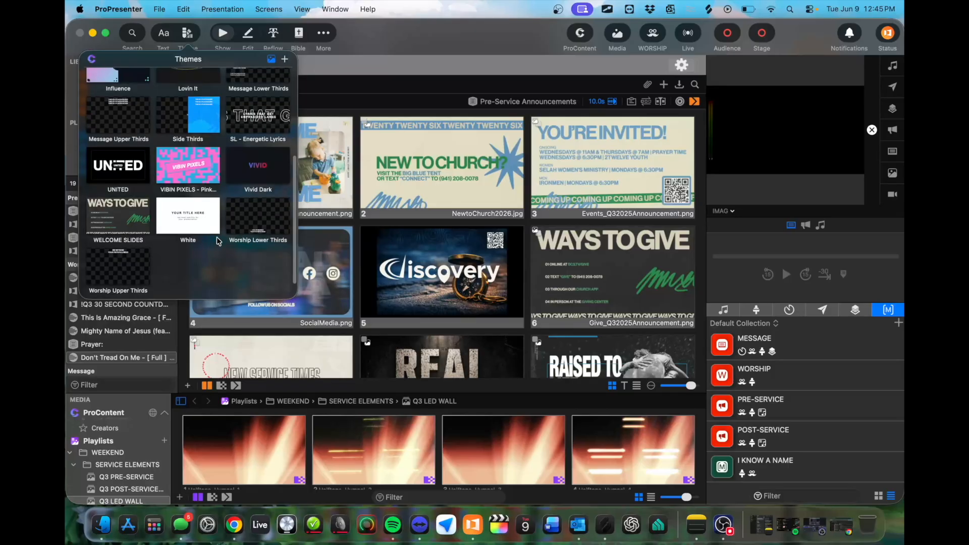
scroll(201, 241, up, 8)
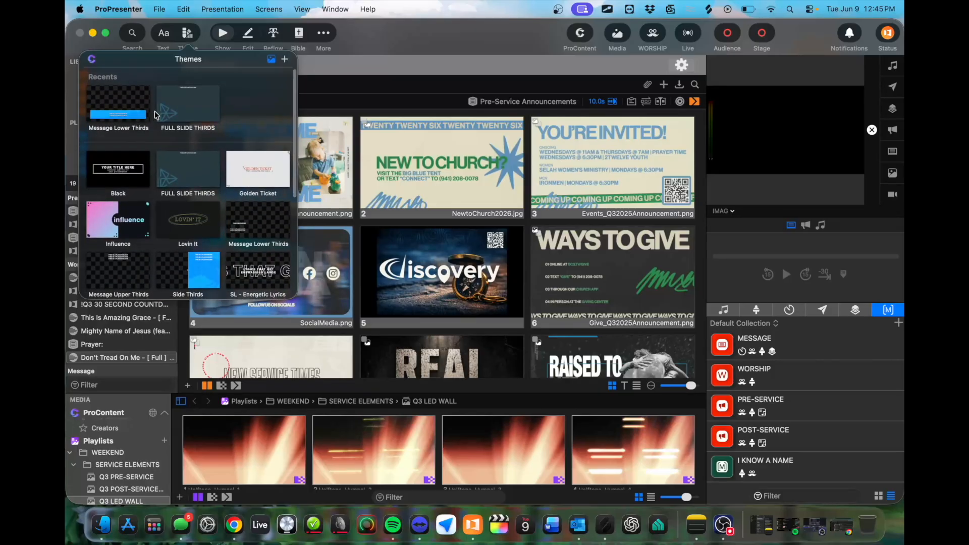
click(117, 102)
scroll(217, 131, down, 5)
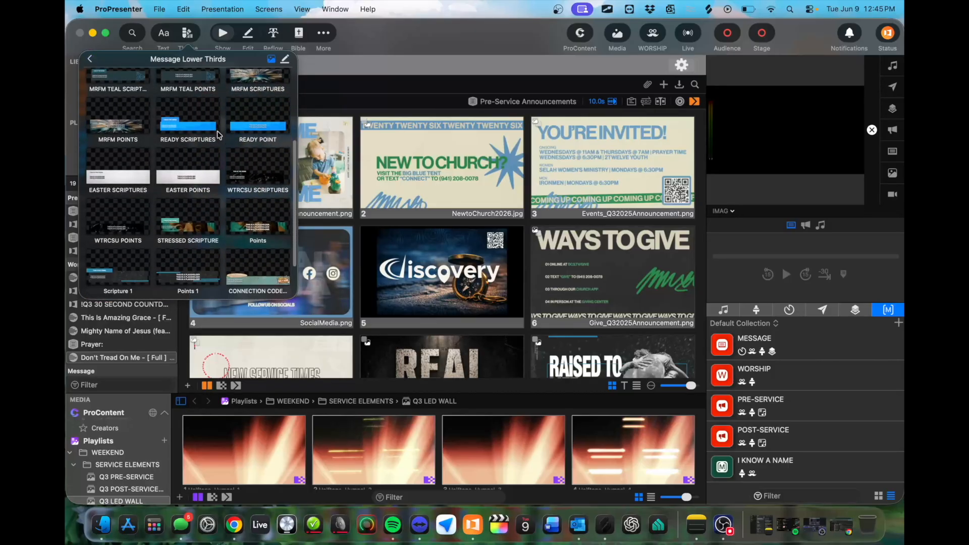
scroll(205, 236, up, 3)
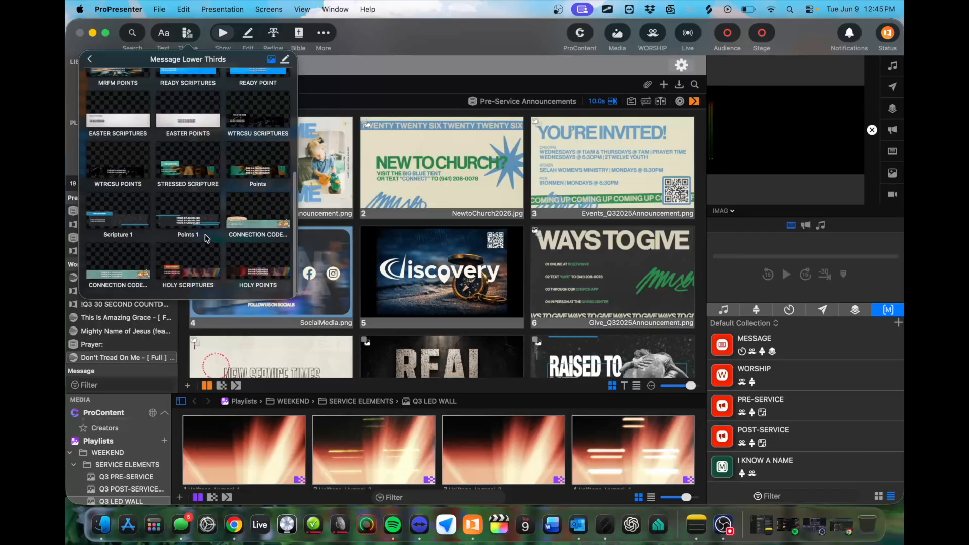
scroll(231, 147, up, 2)
scroll(231, 146, up, 3)
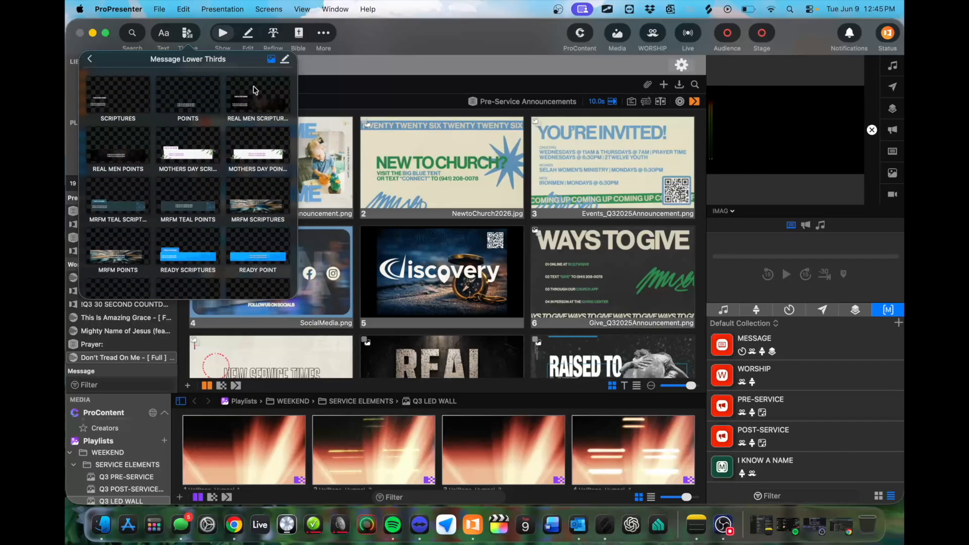
Step: Open the Message Lower Thirds theme for editing and compare its SCRIPTURES, POINTS and REAL MEN SCRIPTURES slides
click(284, 60)
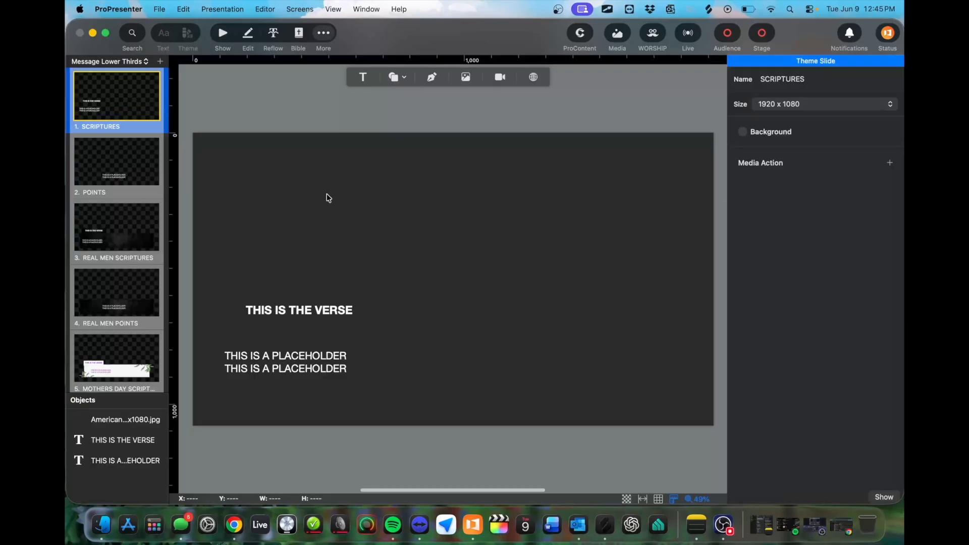
click(144, 164)
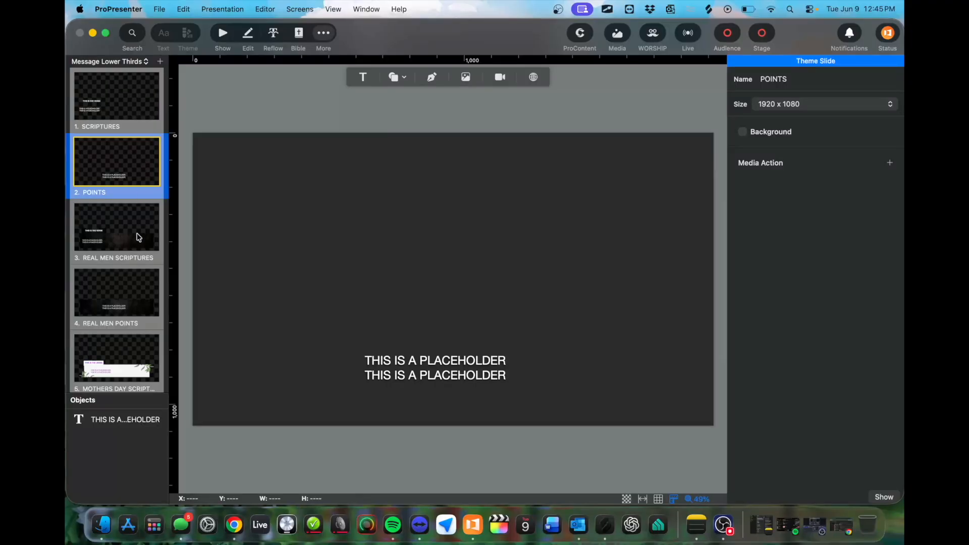
click(136, 76)
click(127, 146)
click(133, 110)
click(128, 160)
click(133, 247)
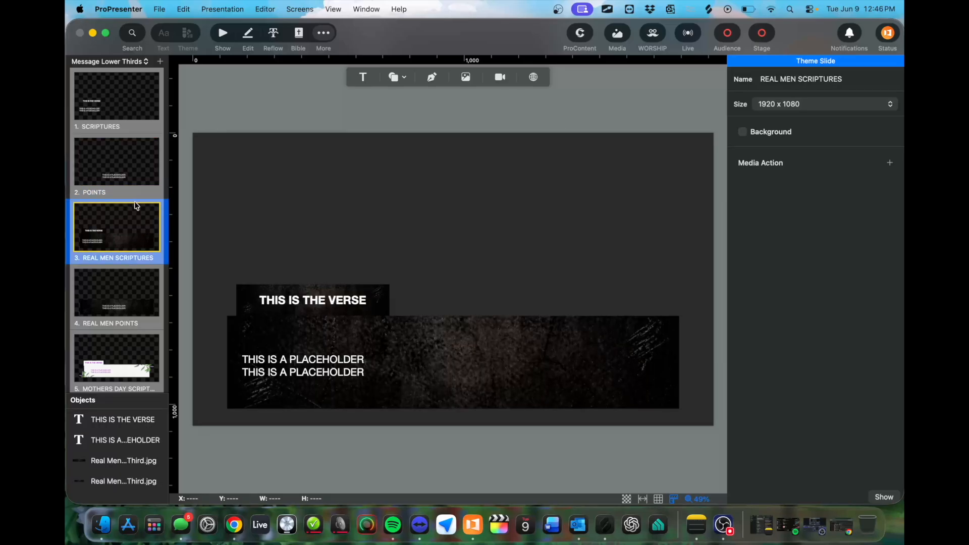
click(134, 180)
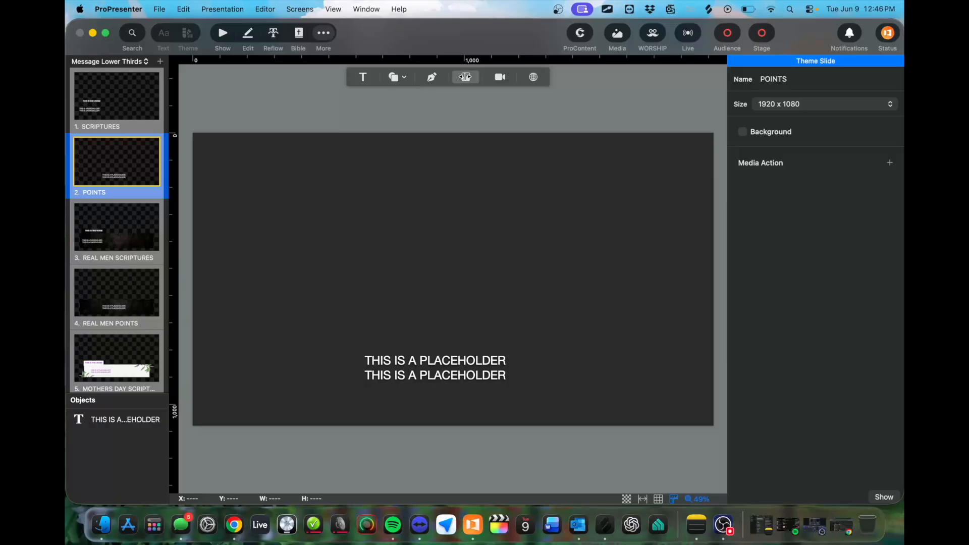
click(464, 78)
scroll(374, 242, down, 3)
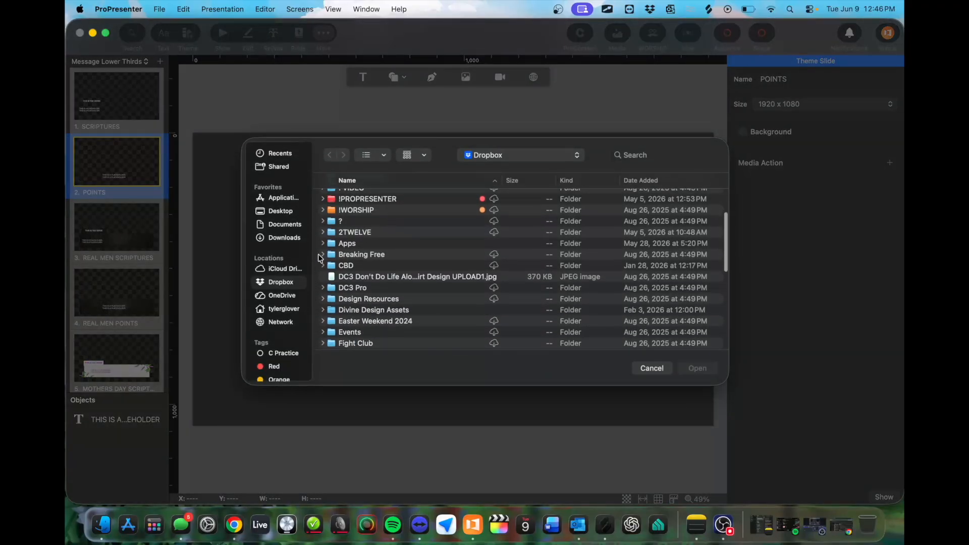
scroll(356, 223, up, 3)
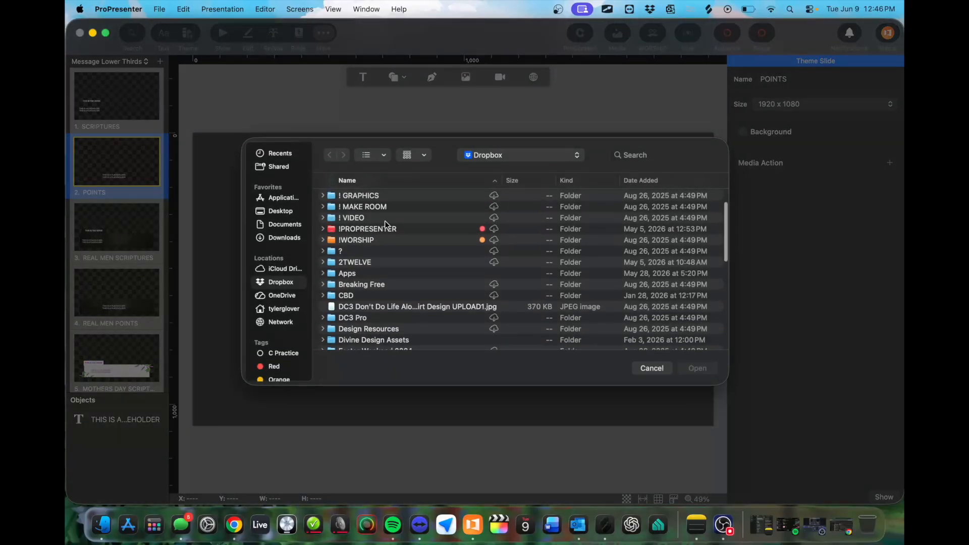
scroll(379, 242, up, 2)
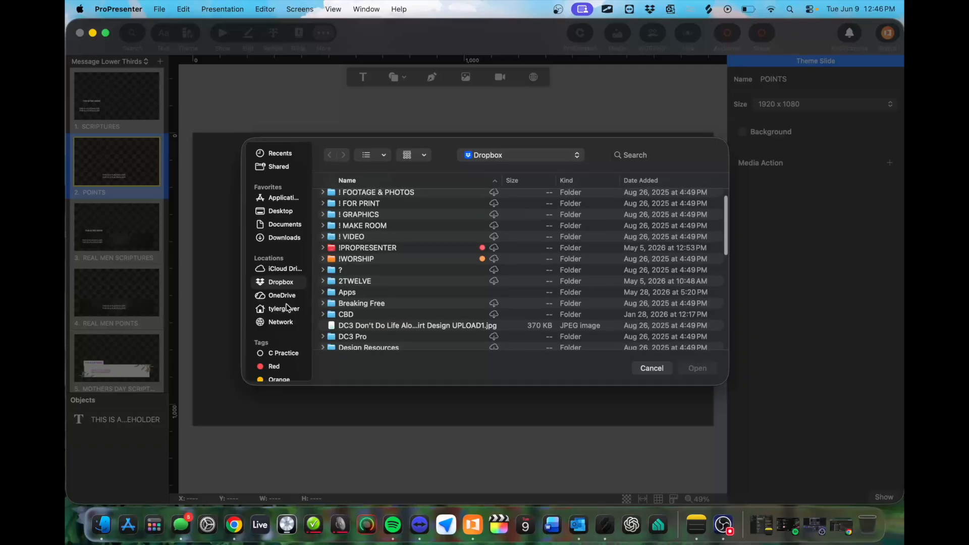
double_click(396, 248)
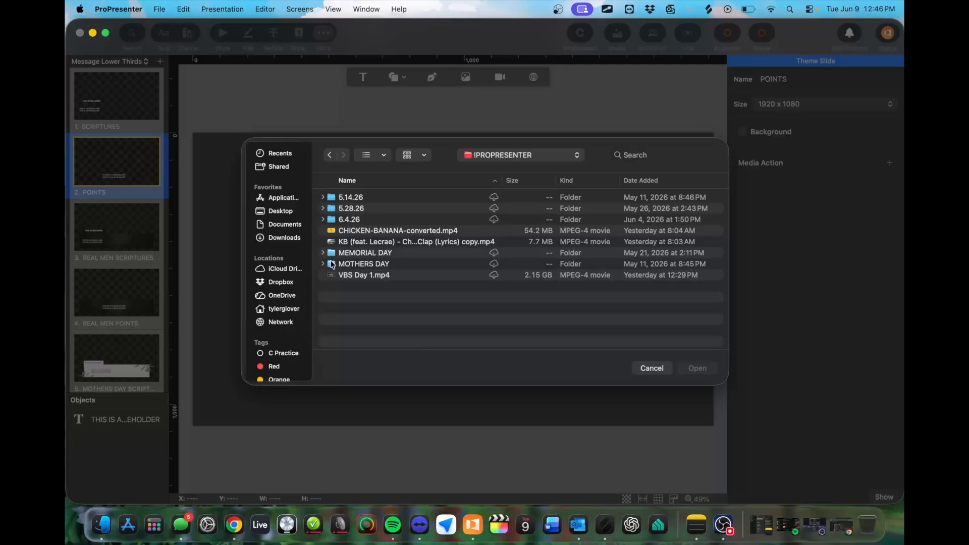
double_click(333, 263)
click(330, 155)
click(340, 252)
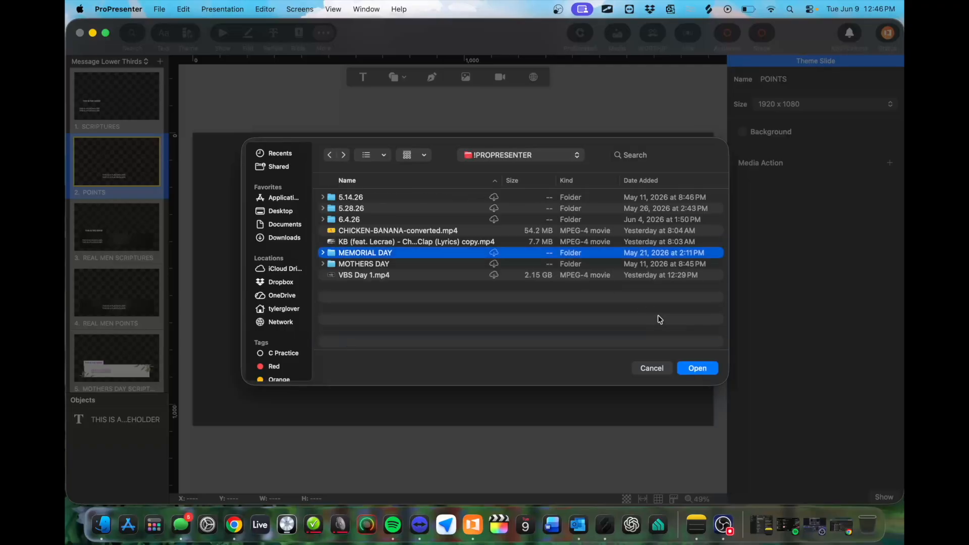
click(647, 369)
Step: Inspect the two Real Men Lower Third image objects on the REAL MEN SCRIPTURES slide
click(128, 242)
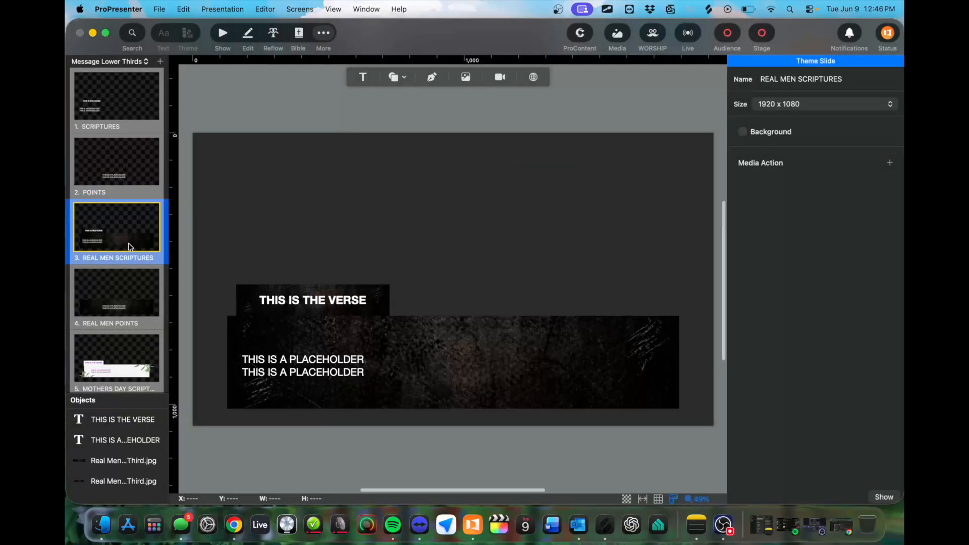
click(134, 464)
click(115, 481)
click(115, 464)
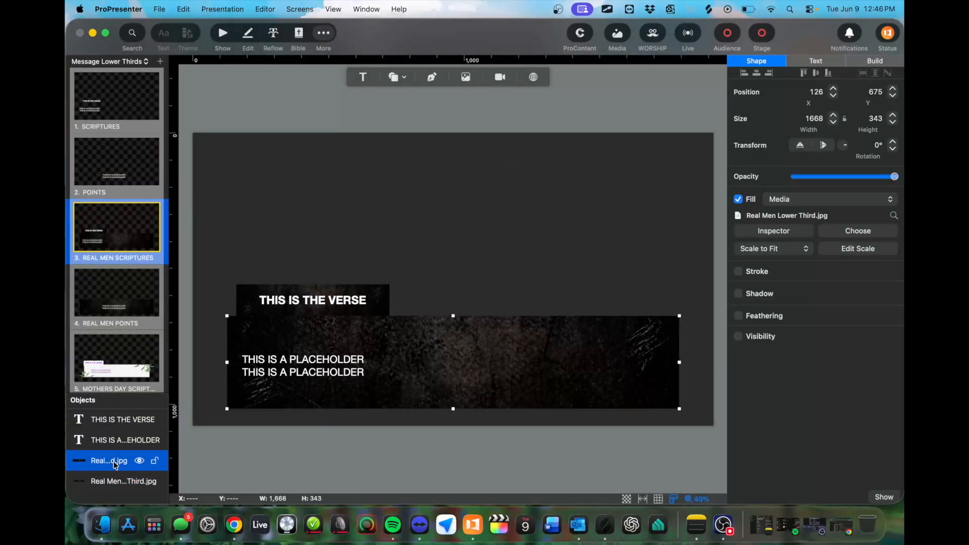
click(125, 482)
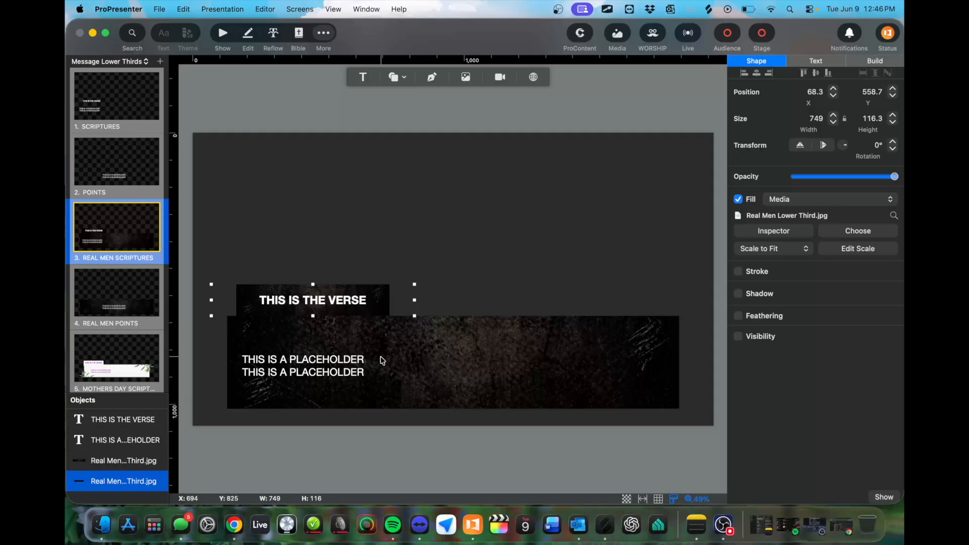
Step: Move the large lower-third image above the placeholder text in the layer order, and return it beneath the text
drag(109, 469, 109, 440)
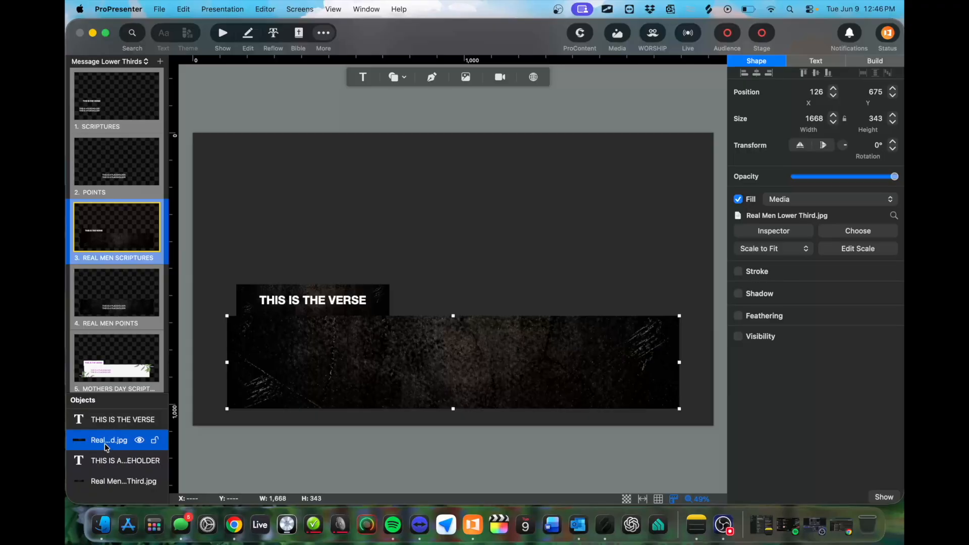
drag(108, 443, 106, 464)
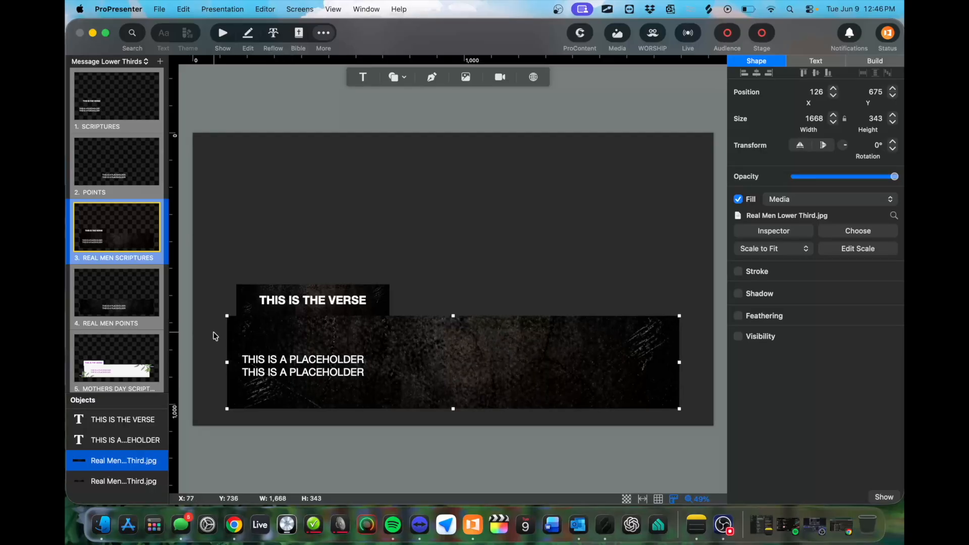
Step: View the REAL MEN POINTS slide of the lower thirds theme and leave the theme editor
click(156, 307)
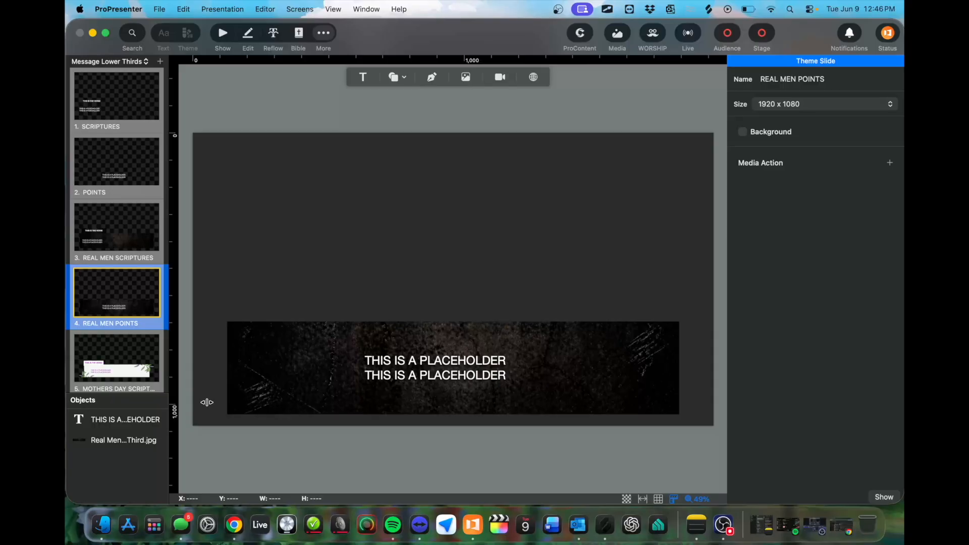
click(212, 39)
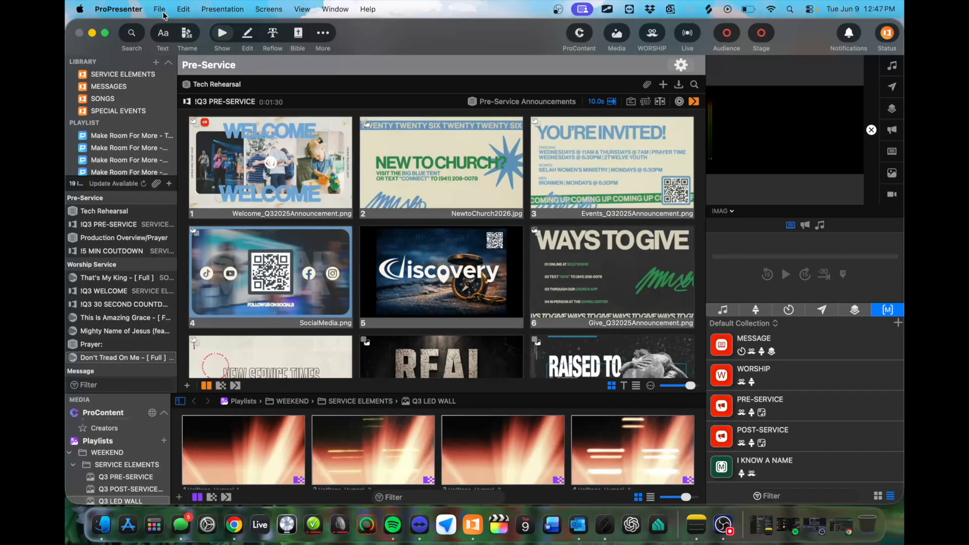
Step: Look through the FULL SLIDE THIRDS and Message Upper Thirds themes in the theme library
click(193, 34)
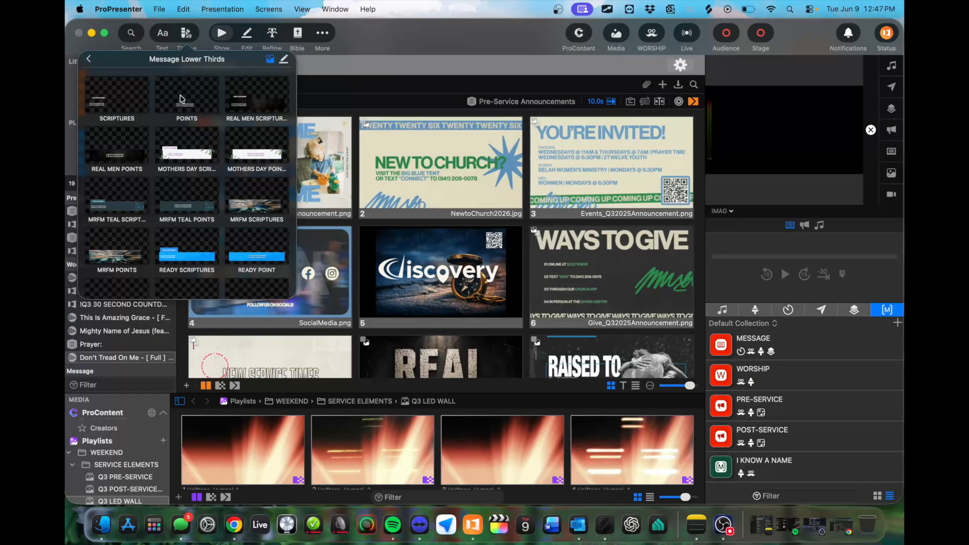
click(89, 59)
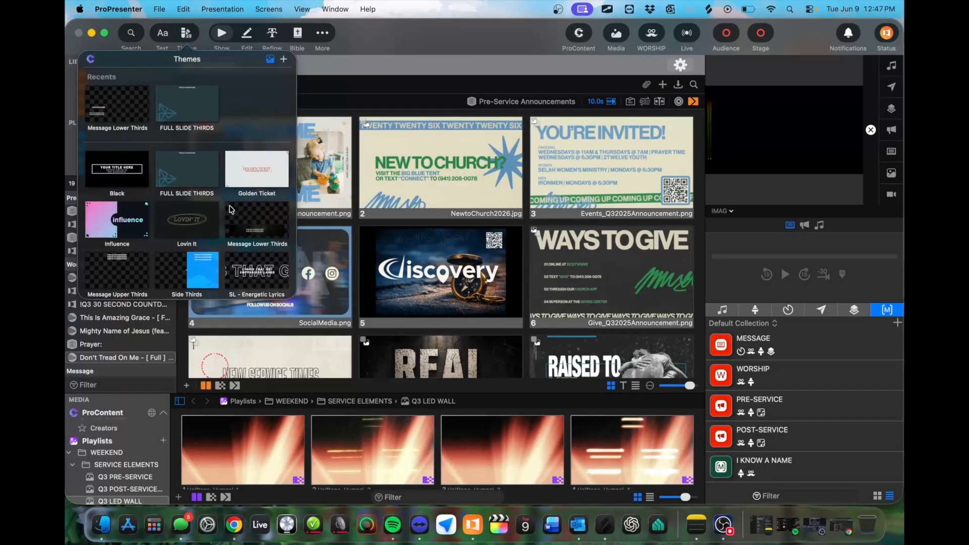
click(184, 102)
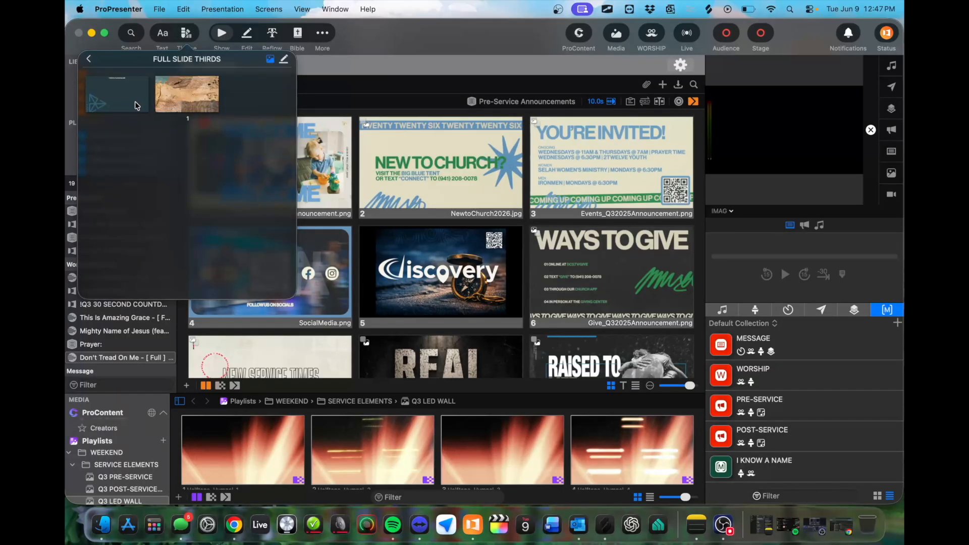
click(89, 59)
scroll(147, 166, down, 3)
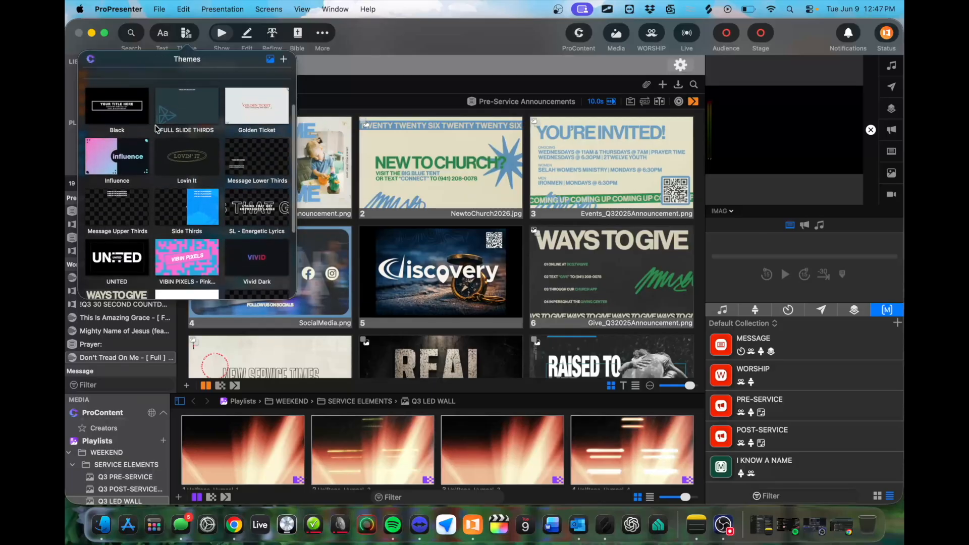
click(117, 199)
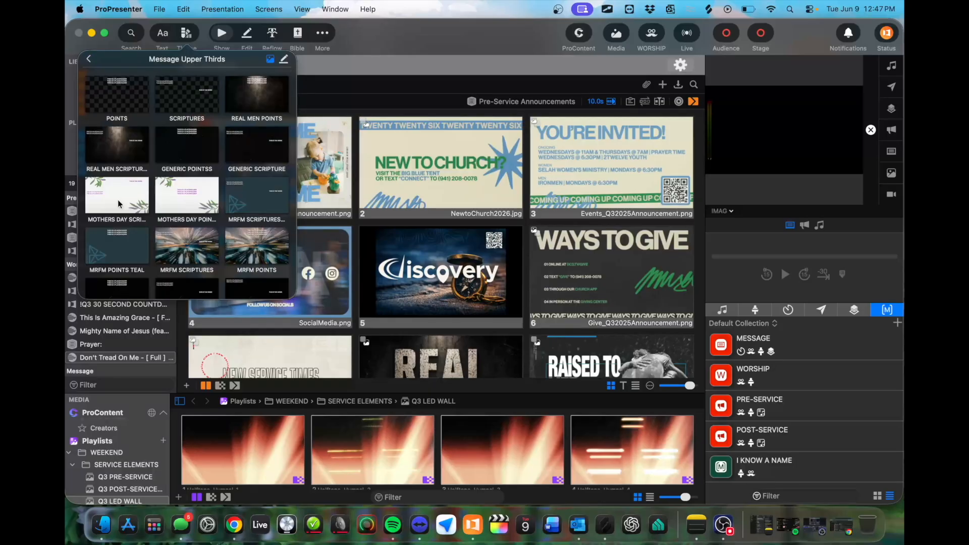
click(117, 199)
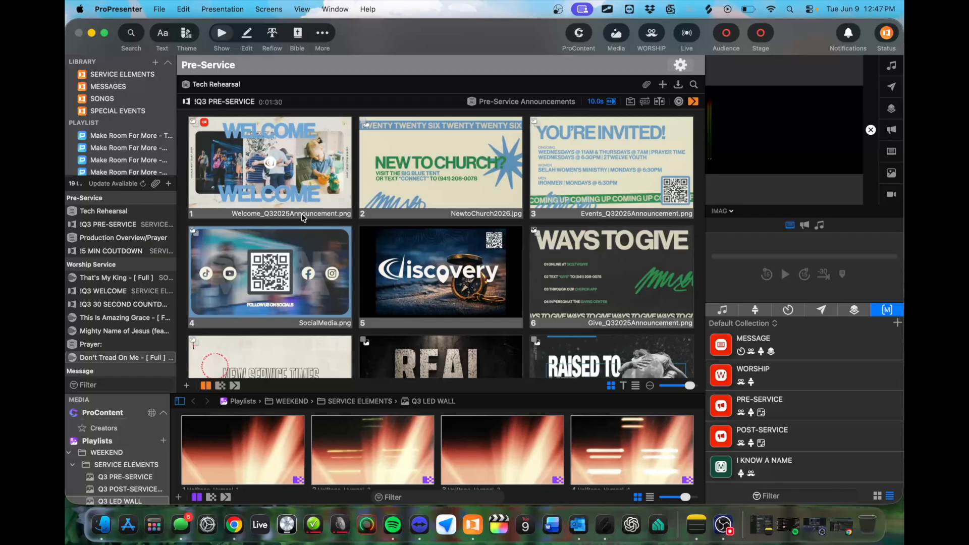
Step: Select Don't Tread On Me in the Worship Service playlist and look through the song slides
click(126, 358)
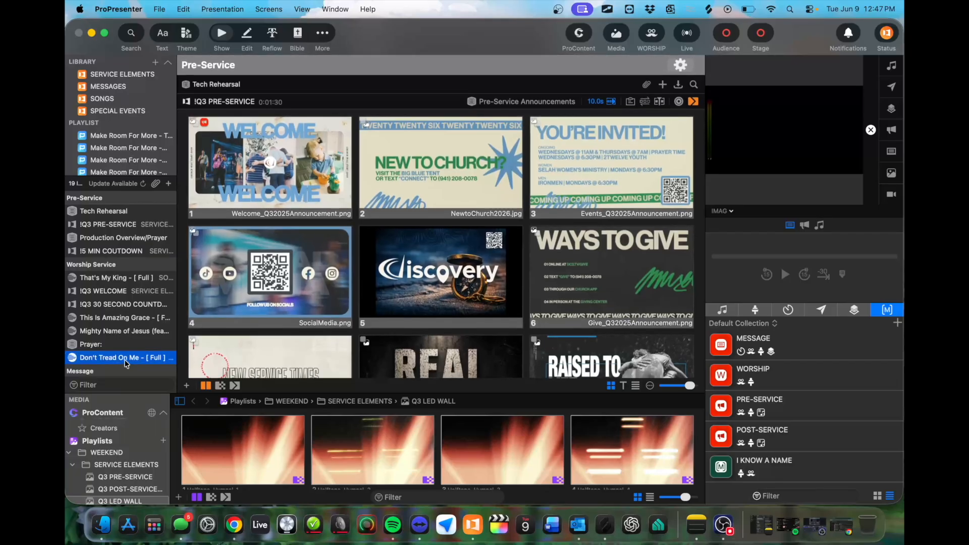
scroll(301, 210, down, 10)
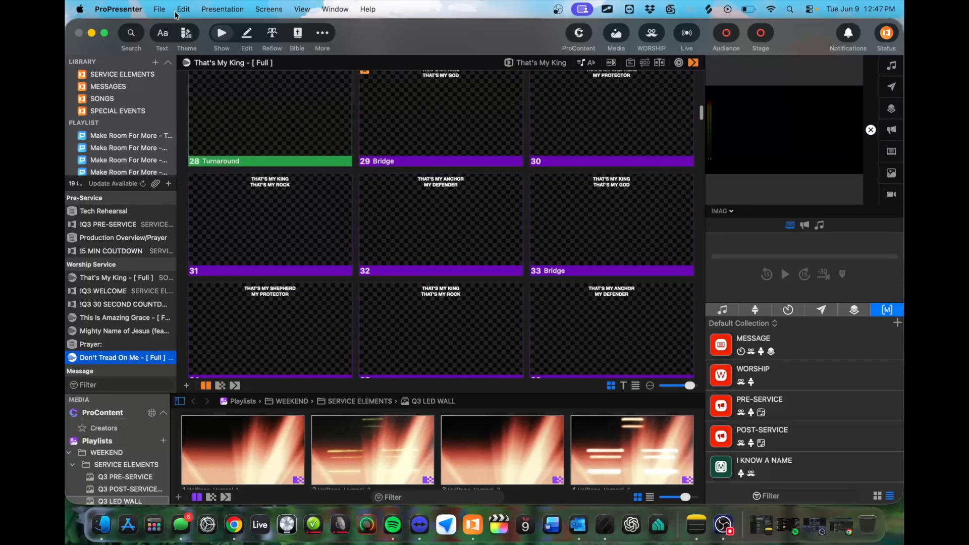
Step: Open the Message Upper Thirds theme for editing and view its REAL MEN POINTS and REAL MEN SCRIPTURES slides
click(188, 49)
click(284, 59)
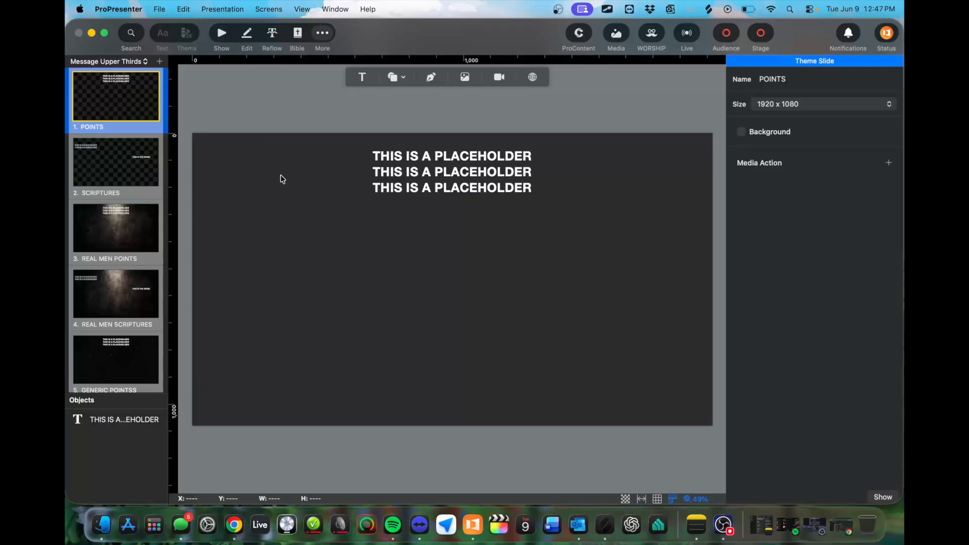
click(134, 233)
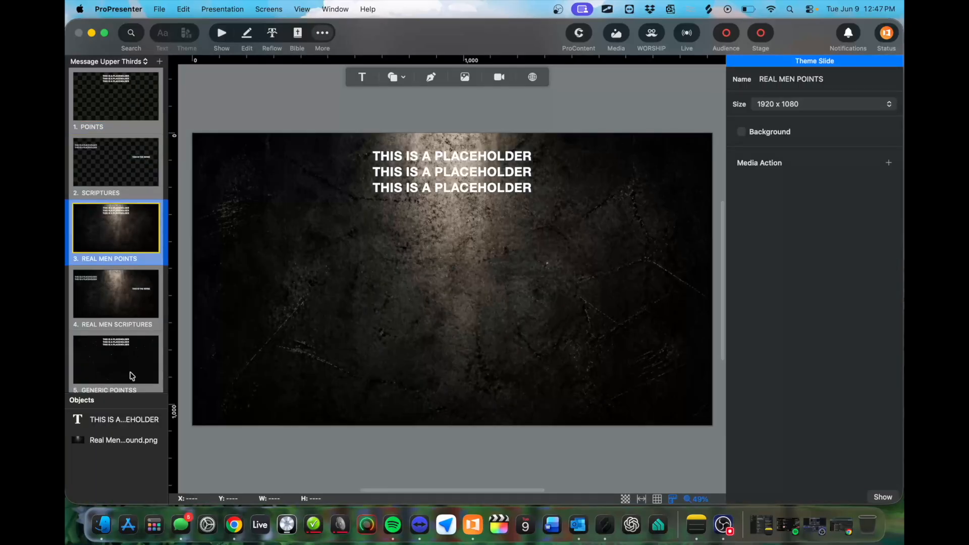
click(123, 286)
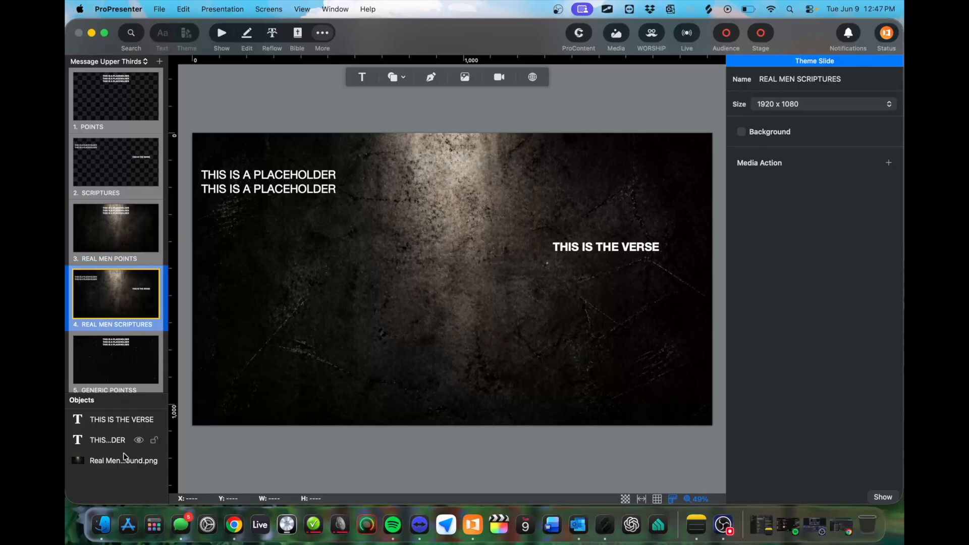
Step: Move the Real Men background image above the text objects in the layer order, and return it behind them
drag(117, 461, 117, 405)
mouse_move(109, 463)
mouse_down()
mouse_move(113, 420)
mouse_move(108, 480)
mouse_up()
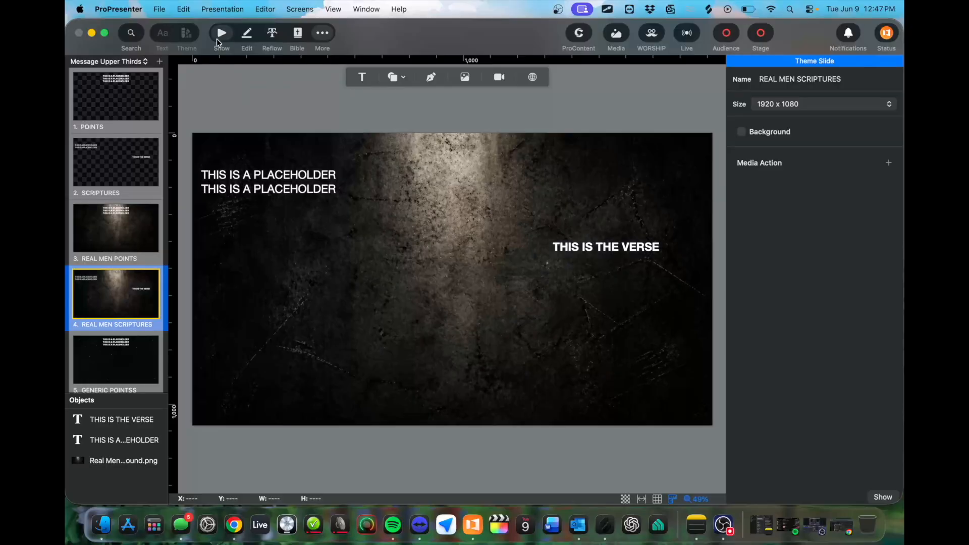
Step: Leave the theme editor and return to the song's slides
click(221, 33)
scroll(132, 287, down, 1)
scroll(132, 286, up, 1)
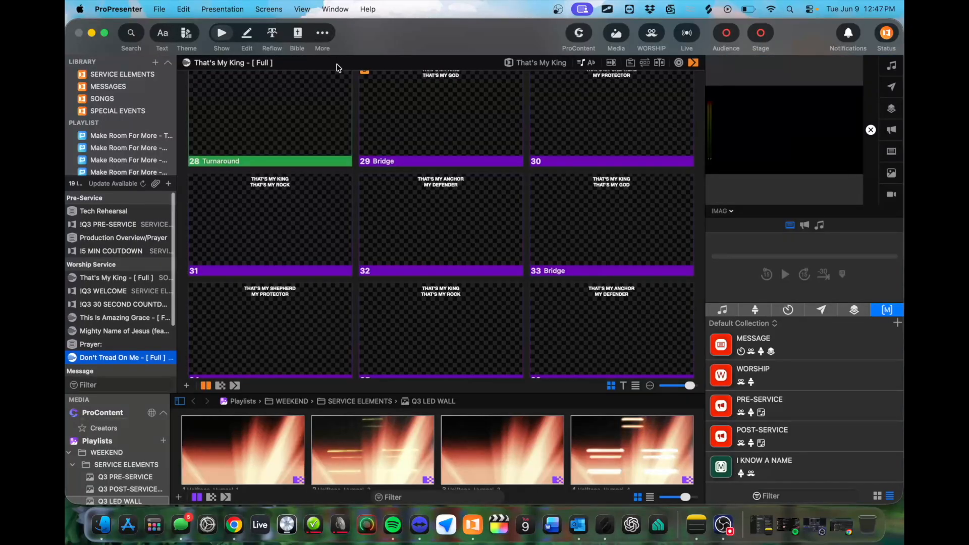
Step: Choose Real Men - Idols - THIRDS updated.docx from the Downloads folder, sorted by date added, as the file to import
click(168, 9)
mouse_move(237, 68)
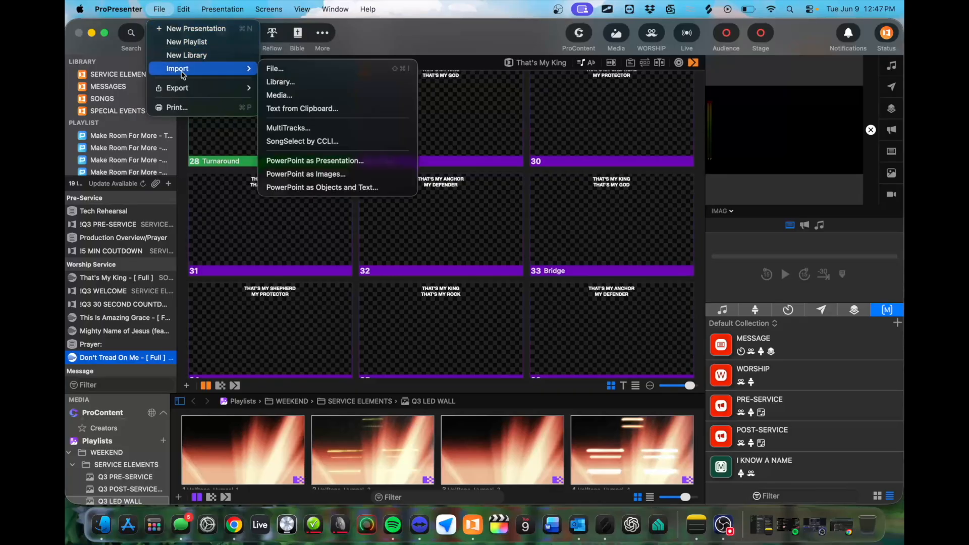
click(333, 70)
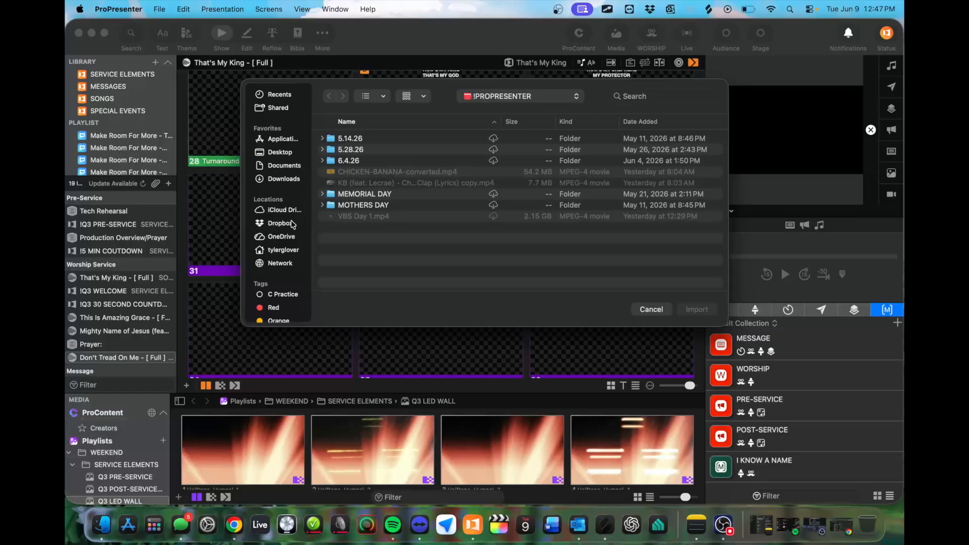
click(286, 179)
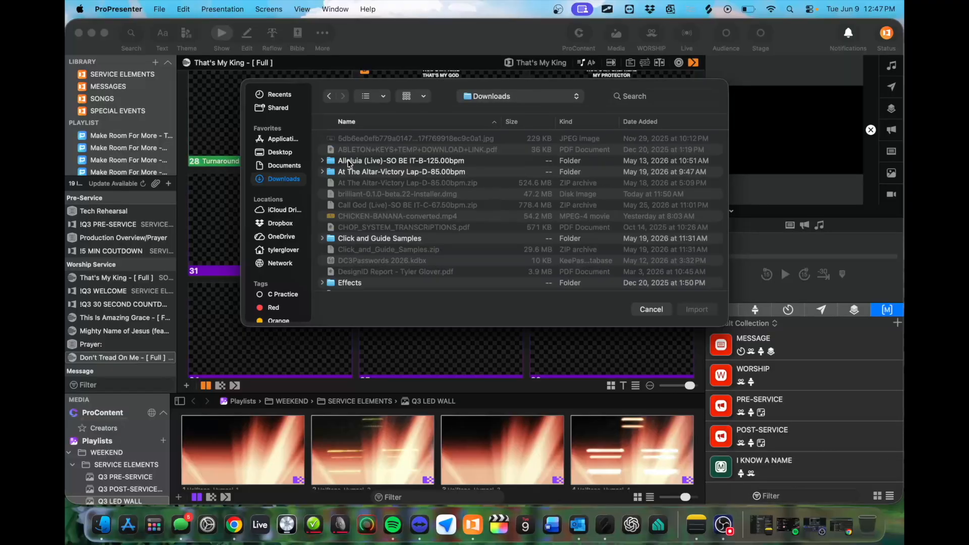
click(666, 122)
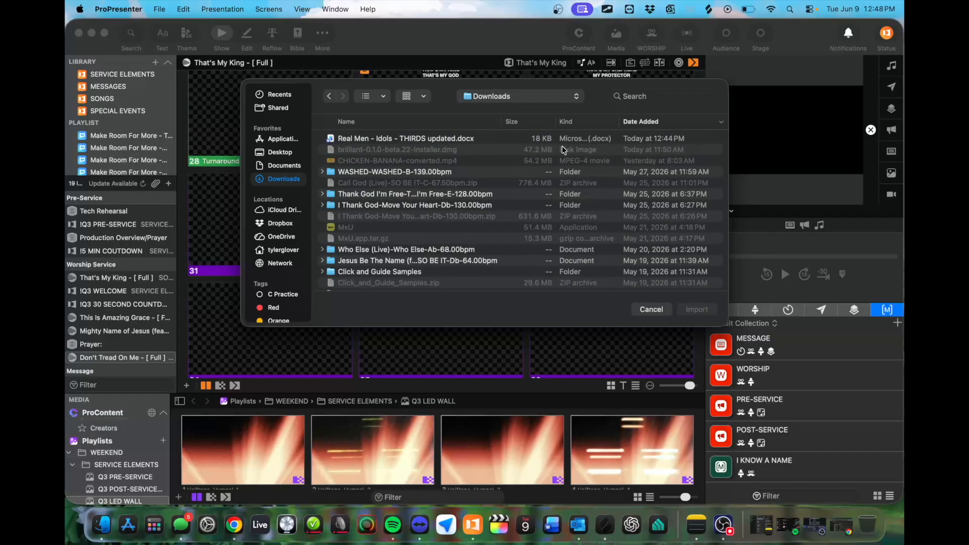
click(461, 140)
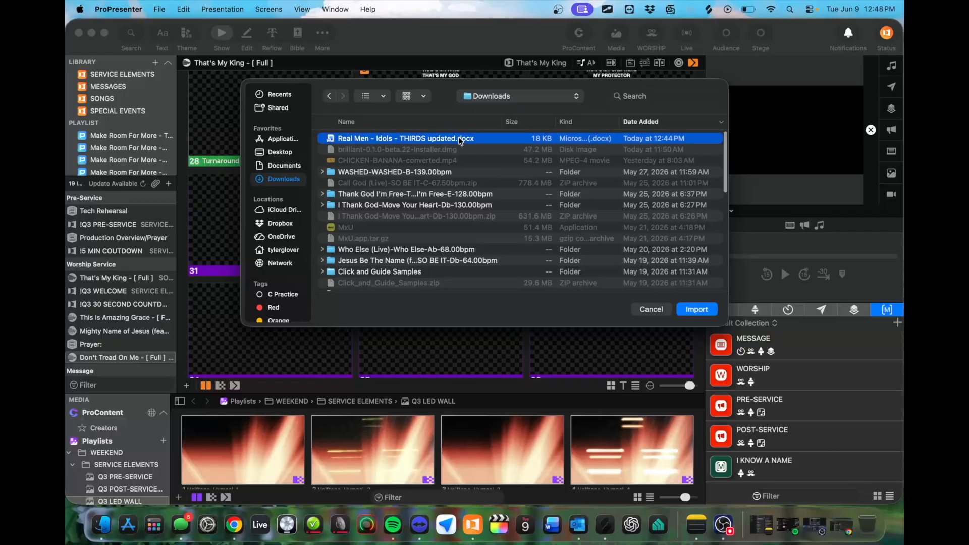
click(692, 312)
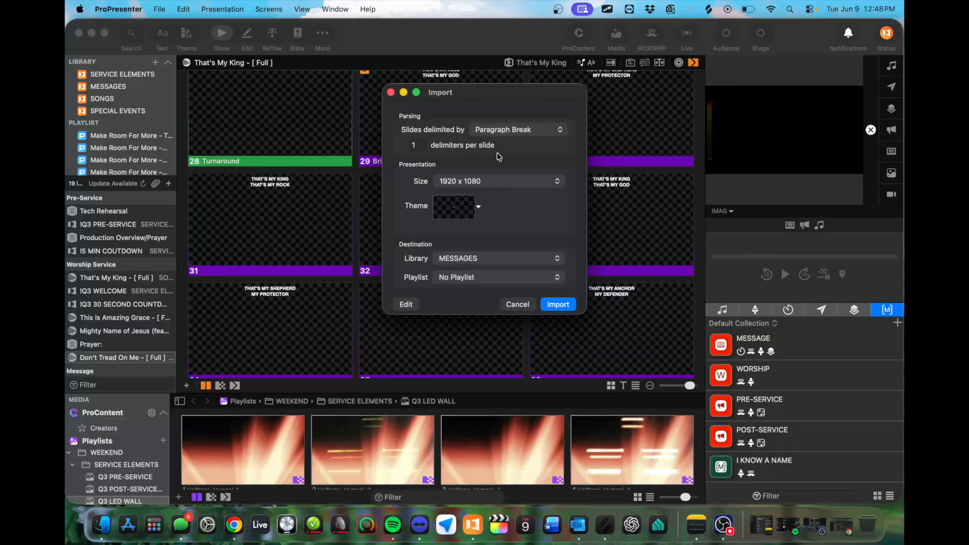
Step: Import the document with 2 paragraph-break delimiters per slide and the Message Upper Thirds REAL MEN SCRIPTURES theme, writing over the existing MESSAGES file
key(BackSpace)
click(478, 207)
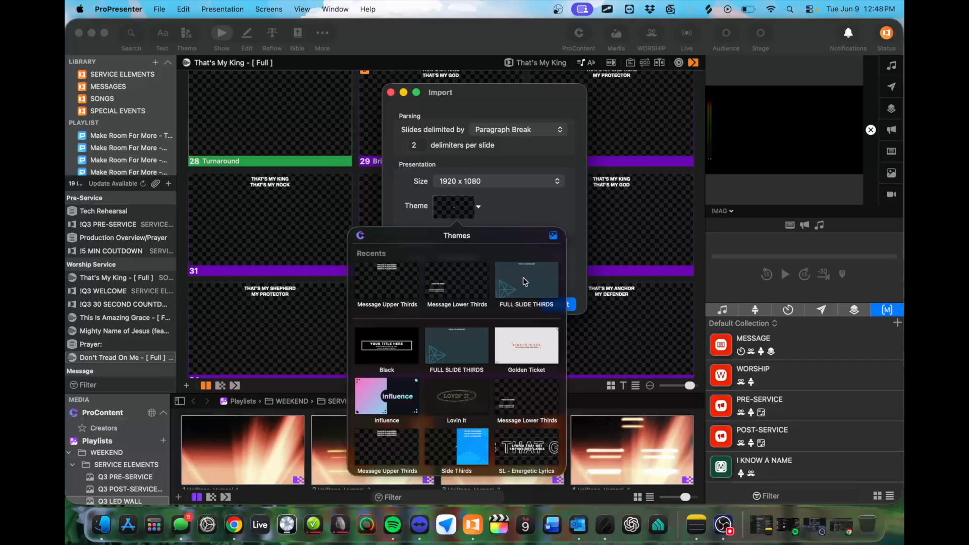
click(394, 291)
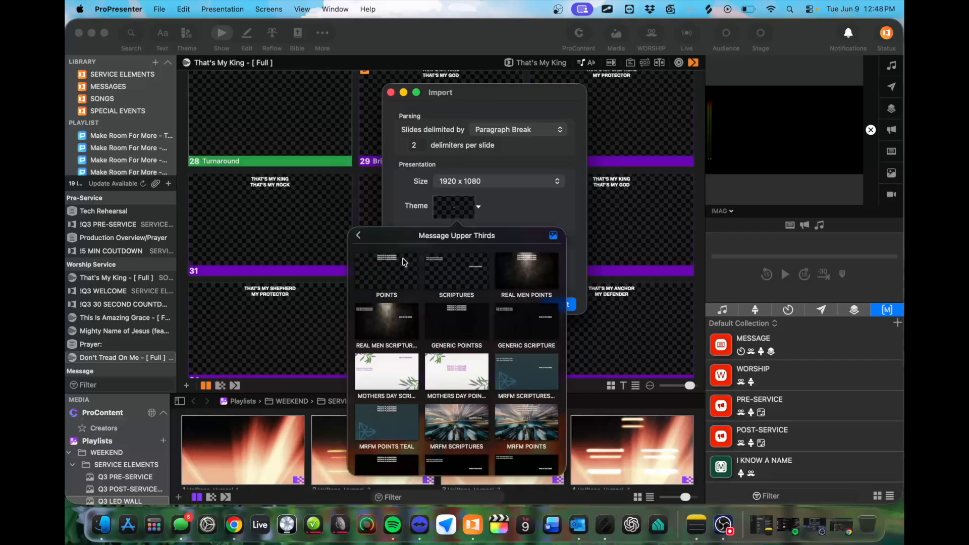
click(384, 333)
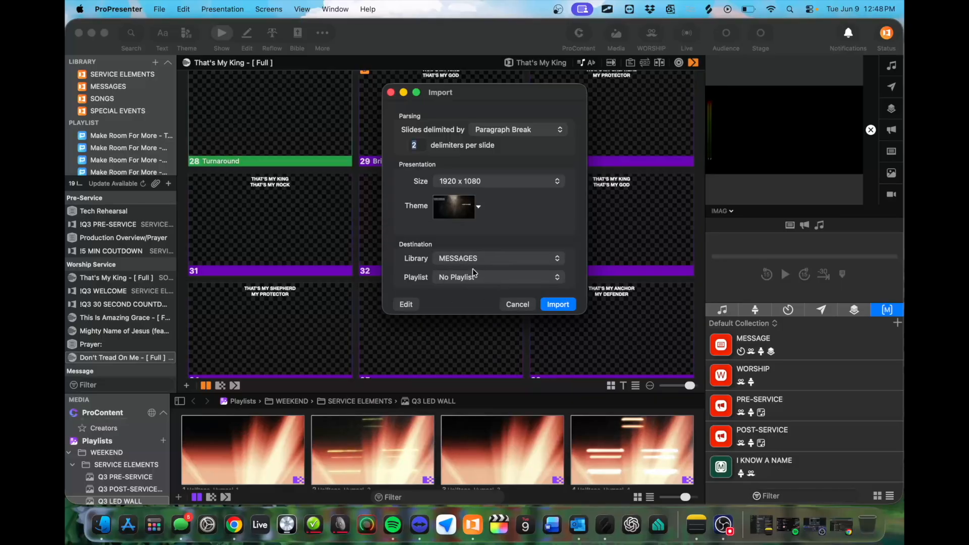
click(566, 304)
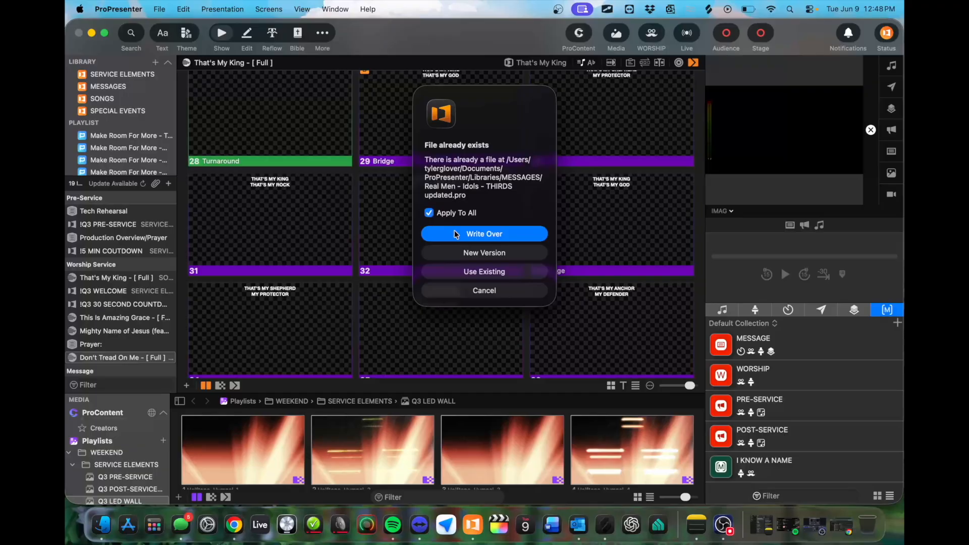
click(465, 234)
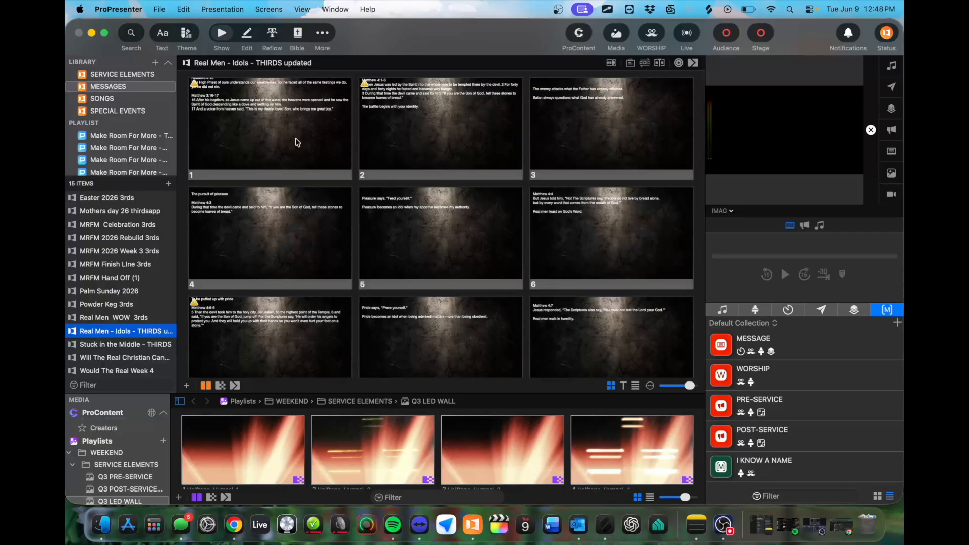
Step: Open the imported Real Men - Idols presentation in the Reflow editor
right_click(252, 92)
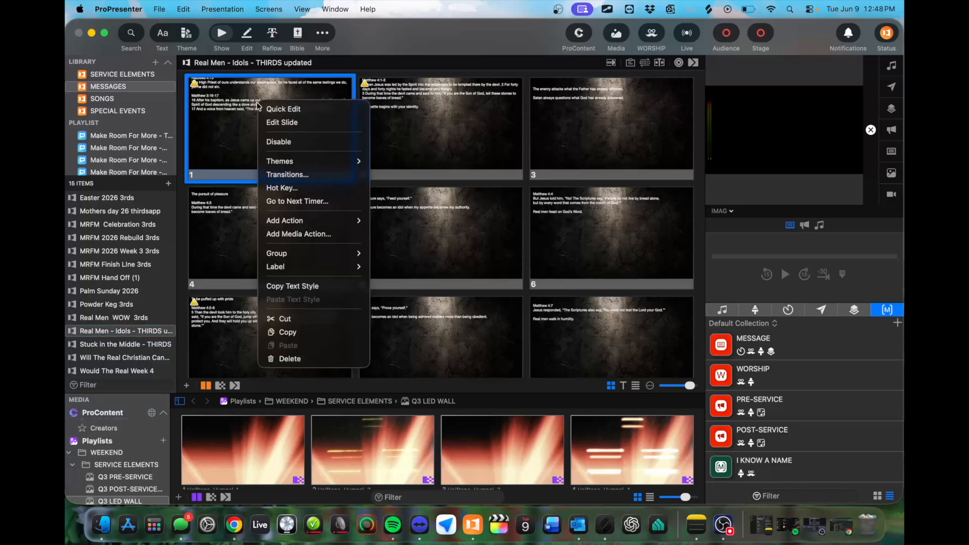
key(Escape)
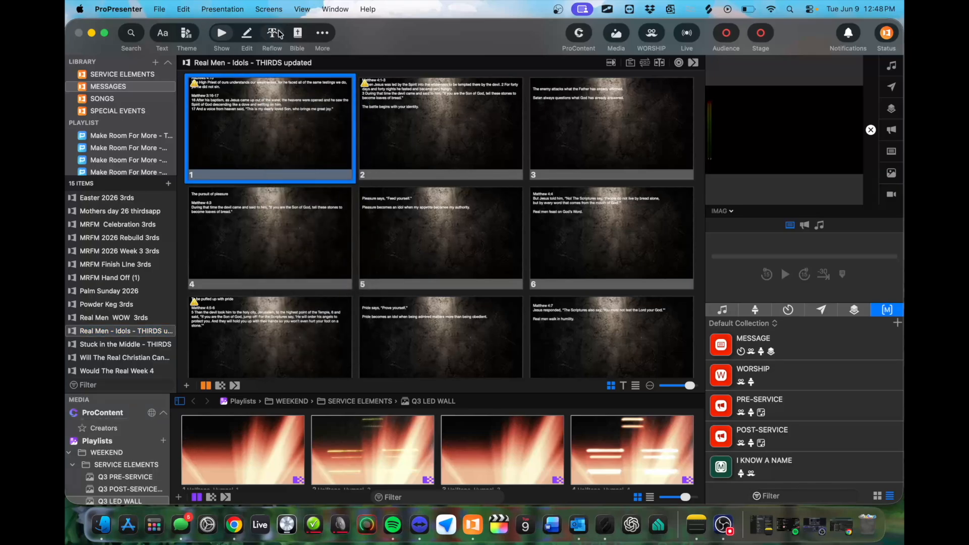
click(275, 34)
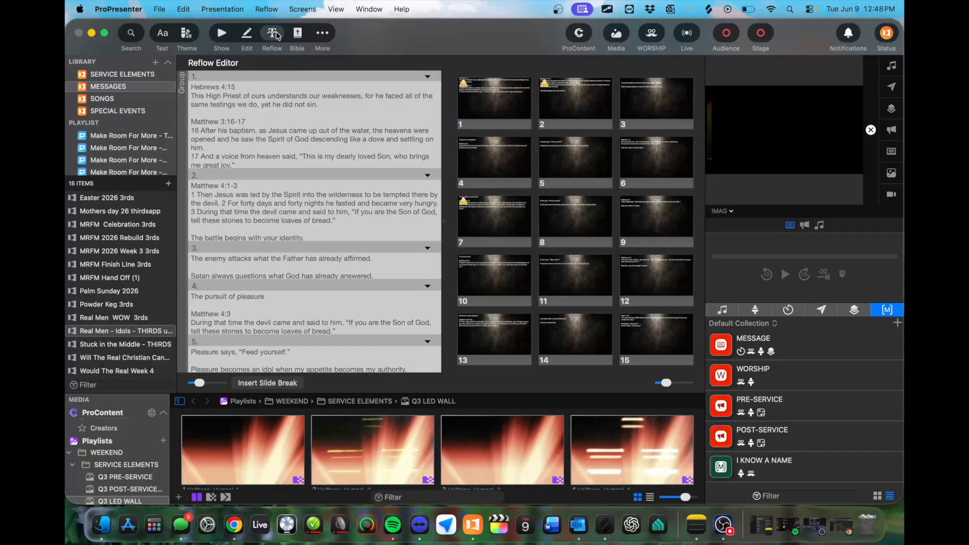
Step: Look through the message text in the Reflow editor to examine how scriptures and points are divided across slides
scroll(242, 119, down, 2)
scroll(263, 127, up, 2)
scroll(262, 142, down, 3)
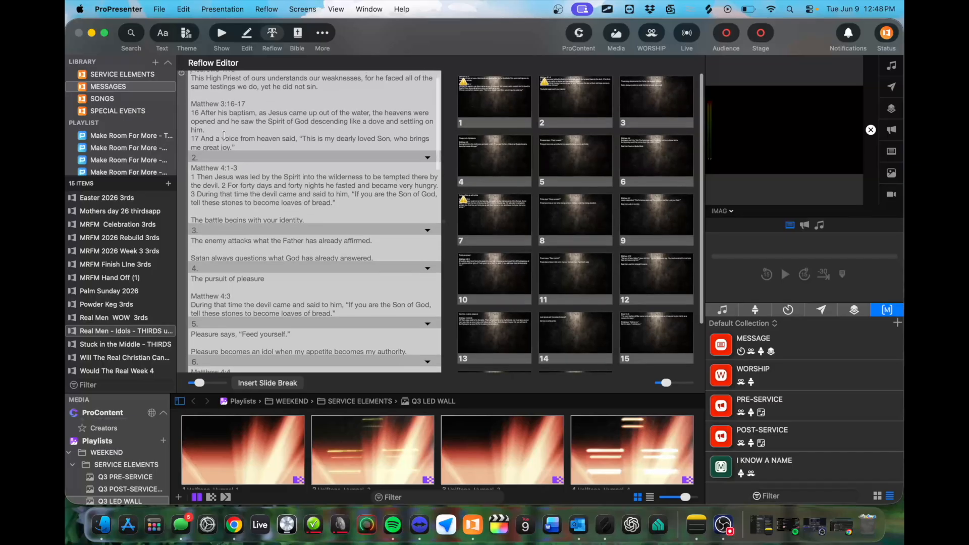
scroll(217, 121, down, 1)
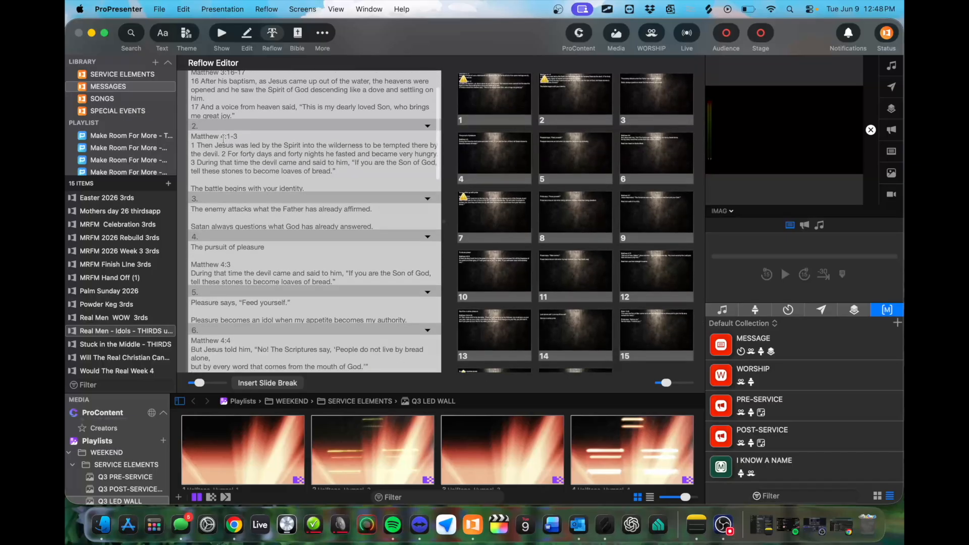
scroll(227, 192, down, 5)
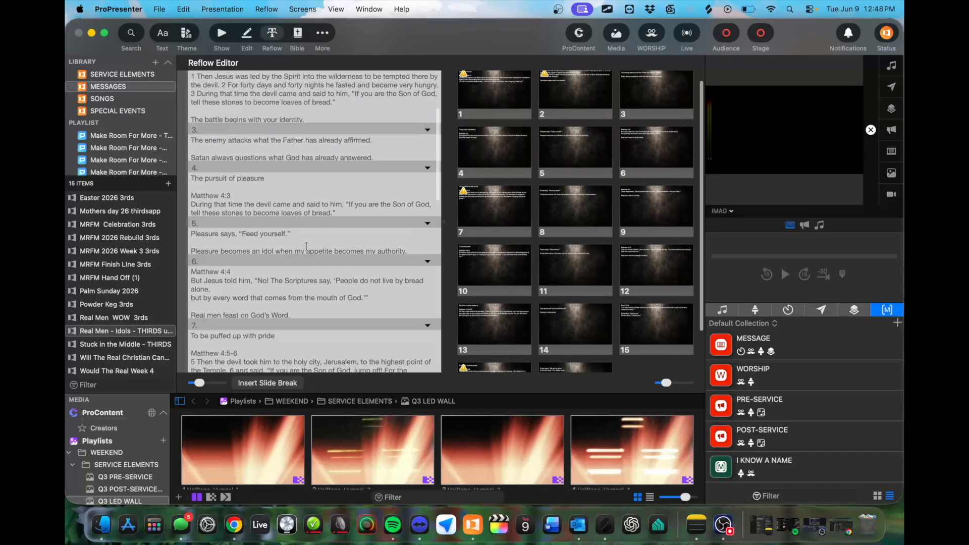
scroll(306, 247, down, 3)
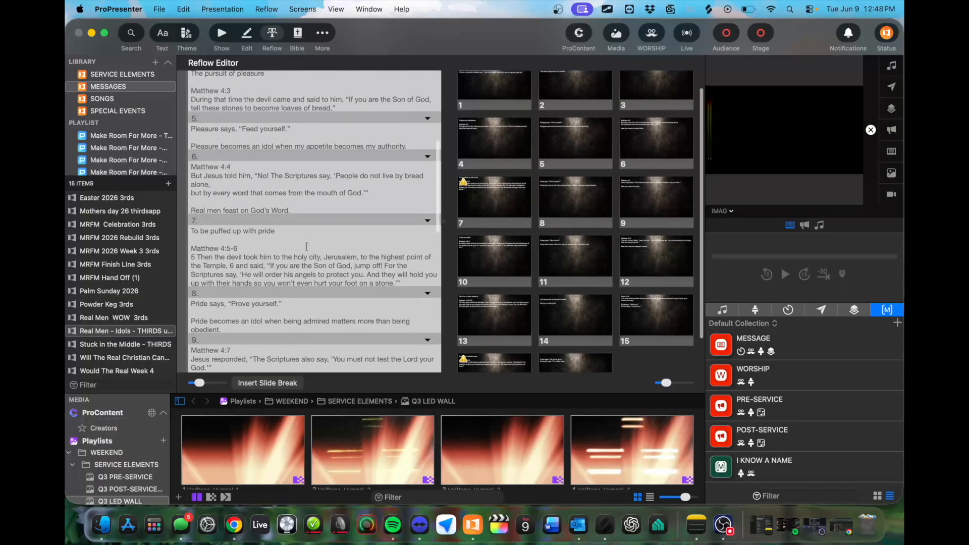
scroll(306, 247, down, 20)
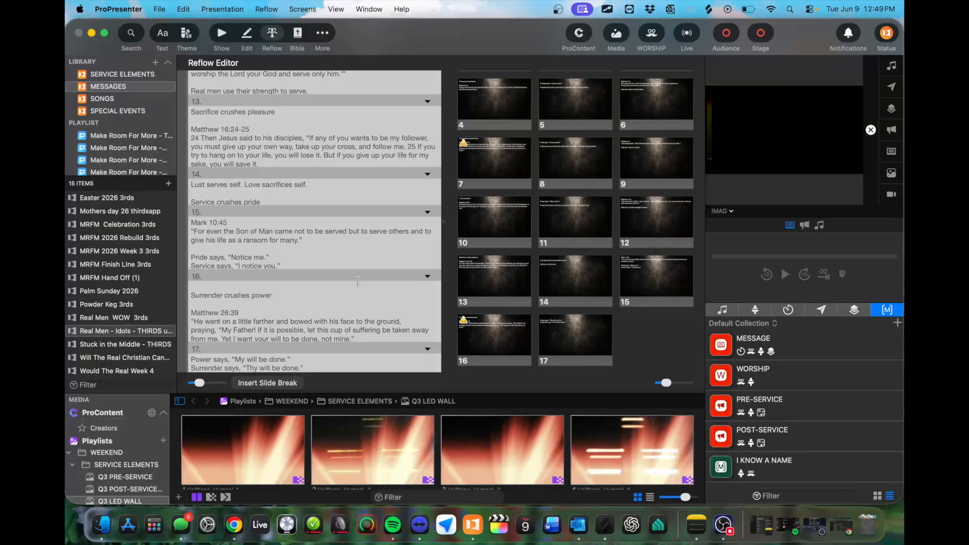
scroll(358, 282, up, 20)
scroll(357, 286, up, 3)
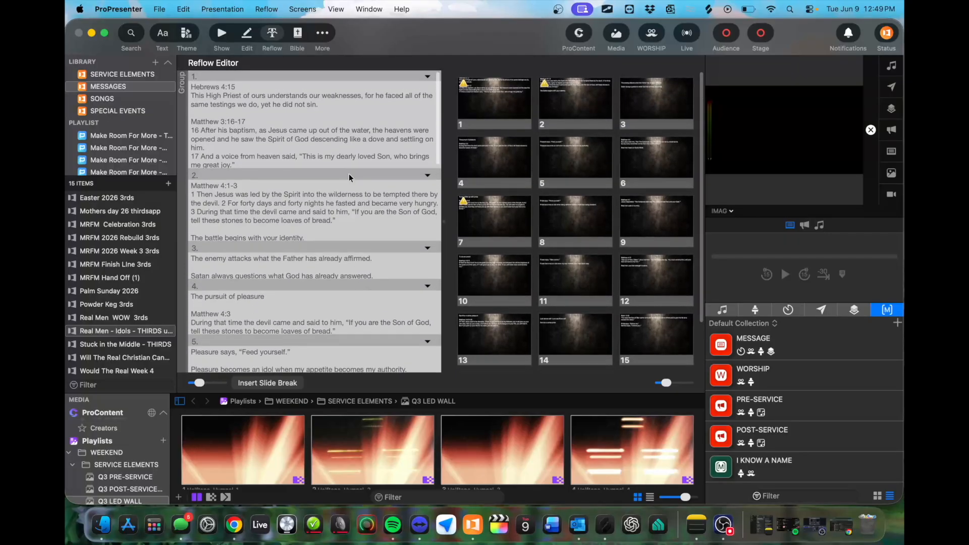
Step: Join verse 17 to verse 16 on the first slide, and split "The battle begins with your identity." onto its own slide
click(191, 157)
key(BackSpace)
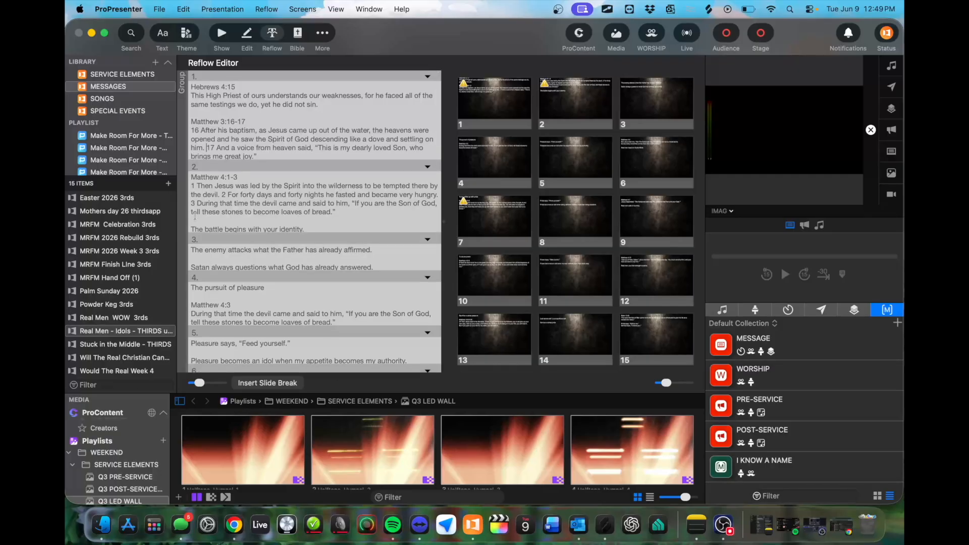
scroll(191, 228, down, 2)
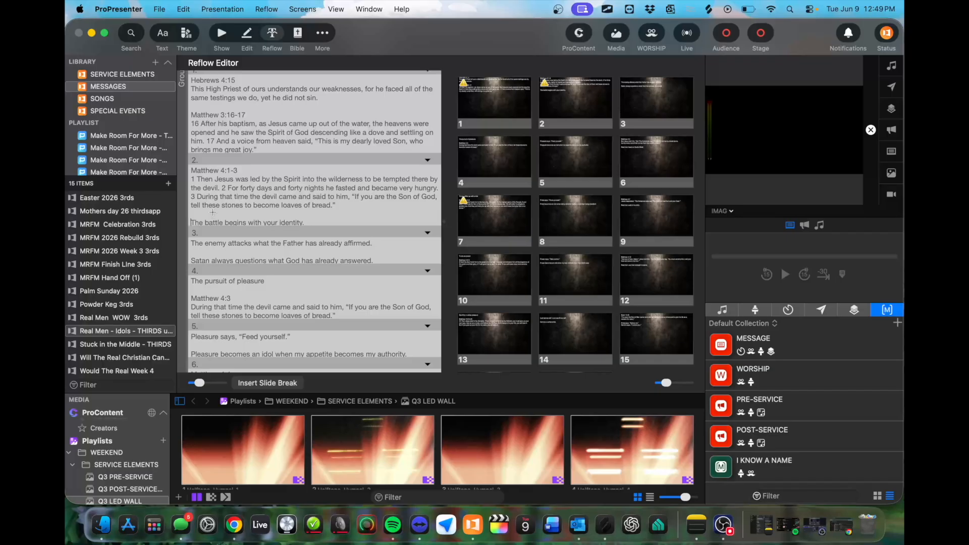
key(alt+Return)
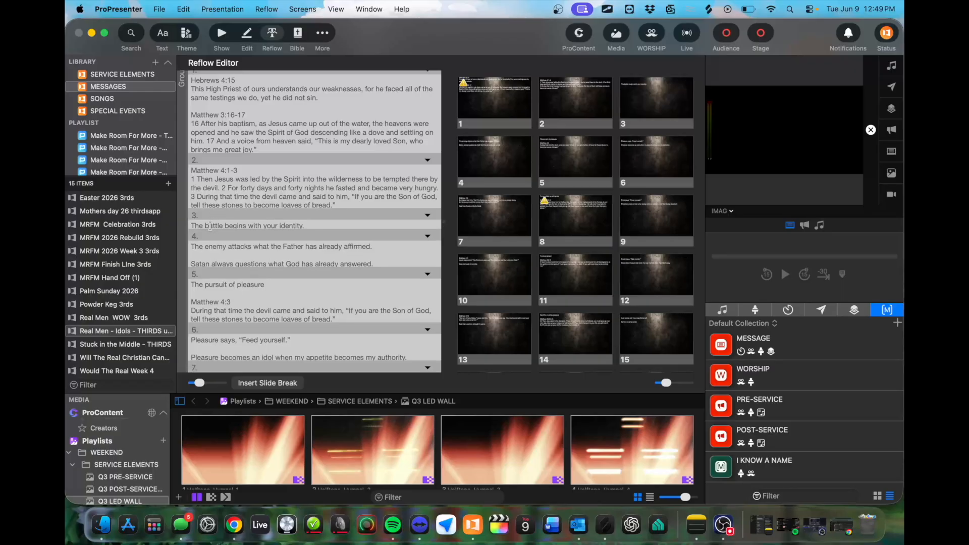
key(BackSpace)
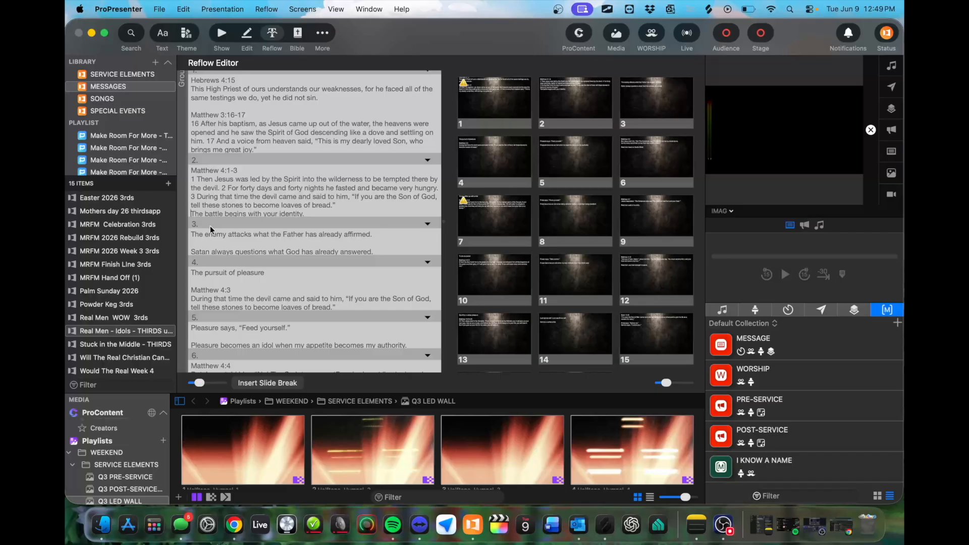
key(alt+Return)
Step: Split "Satan always questions what God has already answered." and the Matthew 4:3 passage onto their own slides
click(191, 265)
key(alt+Return)
scroll(214, 264, down, 2)
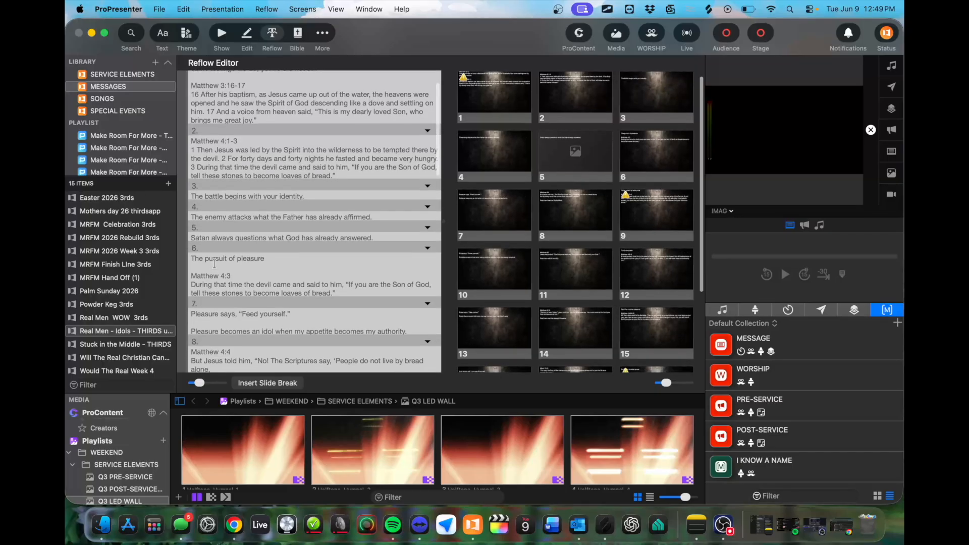
click(190, 276)
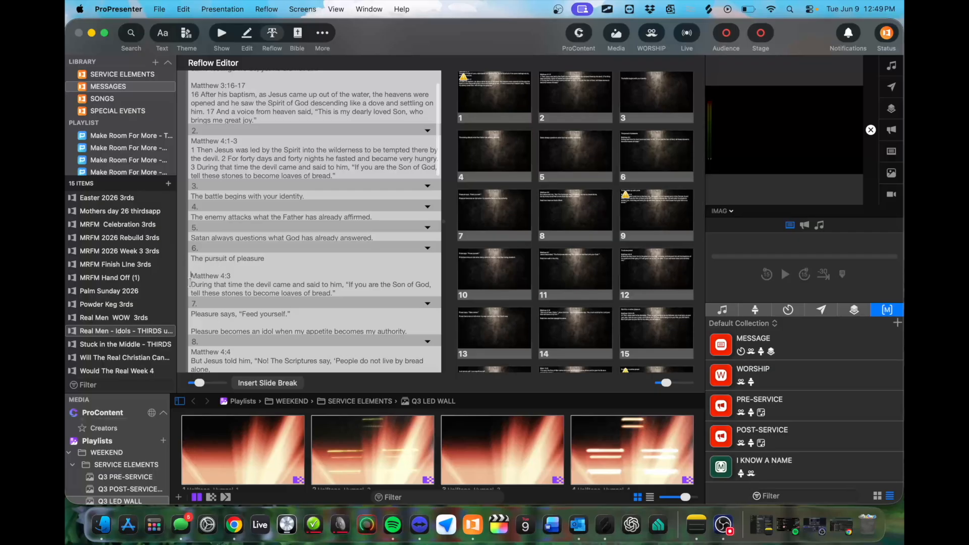
key(alt+Return)
Step: Split "Pleasure becomes an idol when my appetite becomes my authority." and "Real men feast on God's Word." onto separate slides
scroll(190, 286, down, 4)
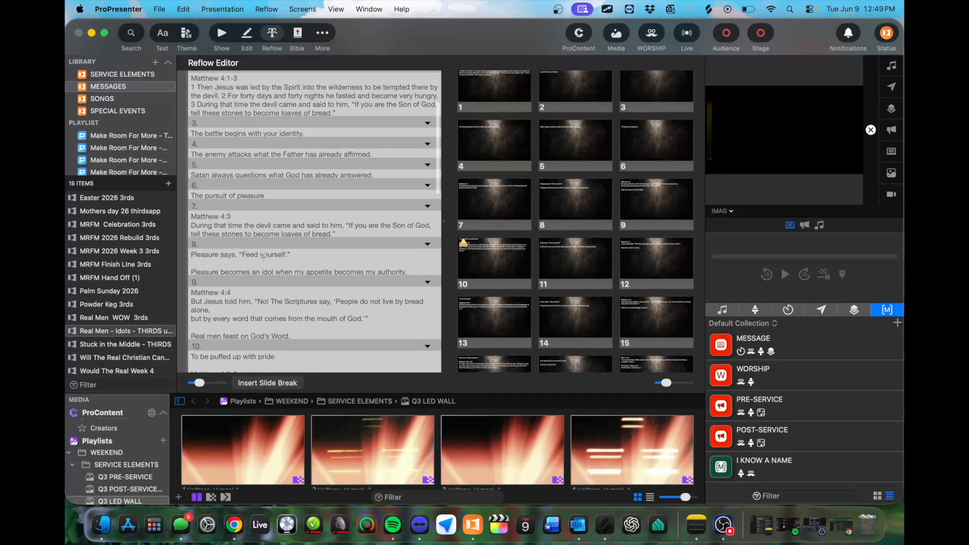
key(alt+Return)
scroll(203, 305, down, 3)
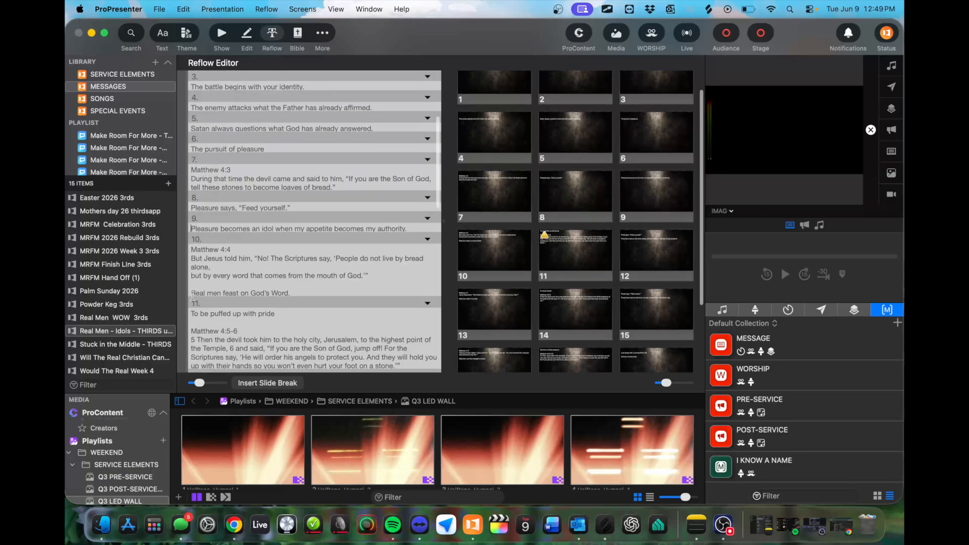
key(alt+Return)
Step: Split the Matthew 4:5-6 passage from "To be puffed up with pride" onto its own slide
scroll(190, 298, down, 4)
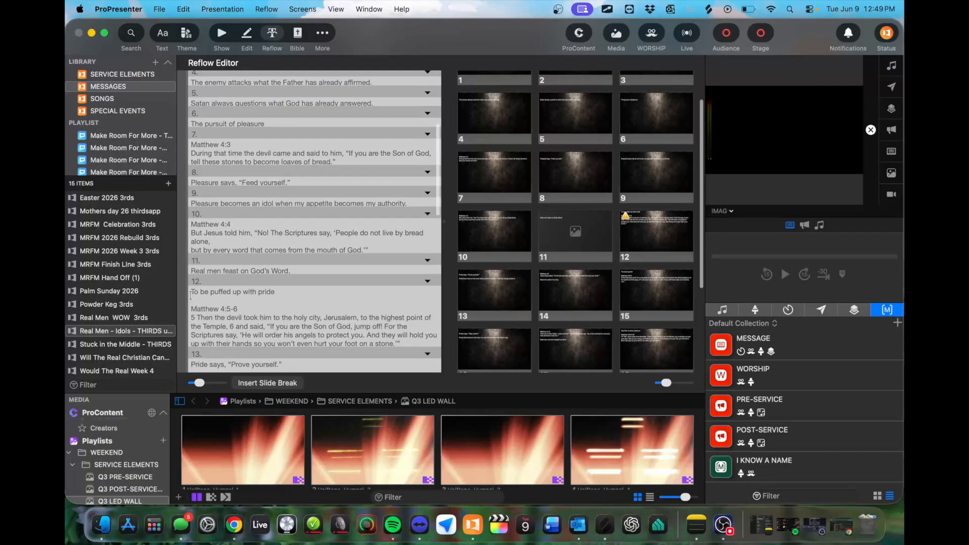
drag(188, 315, 189, 313)
click(189, 312)
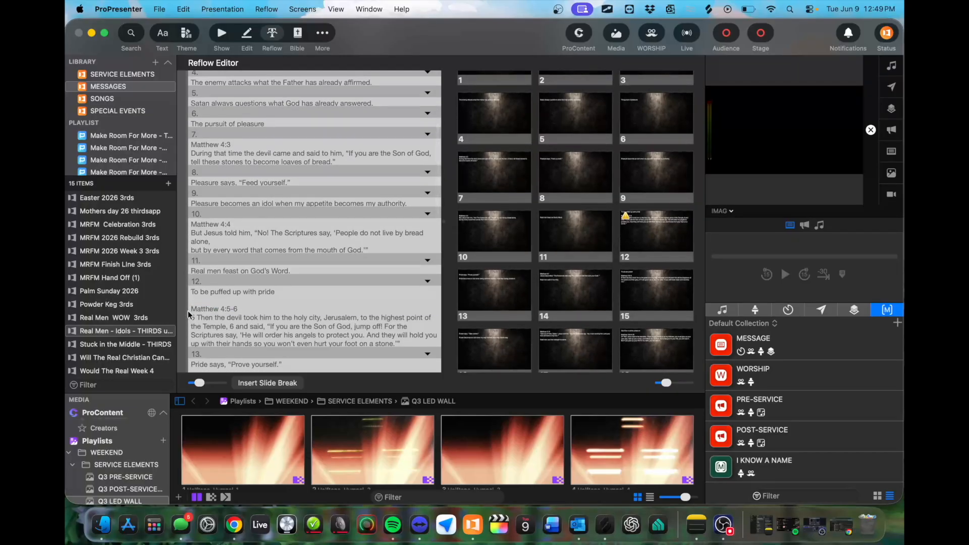
key(alt+Return)
Step: Split the "Pride becomes an idol" point and "Real men walk in humility." onto their own slides
scroll(187, 310, down, 5)
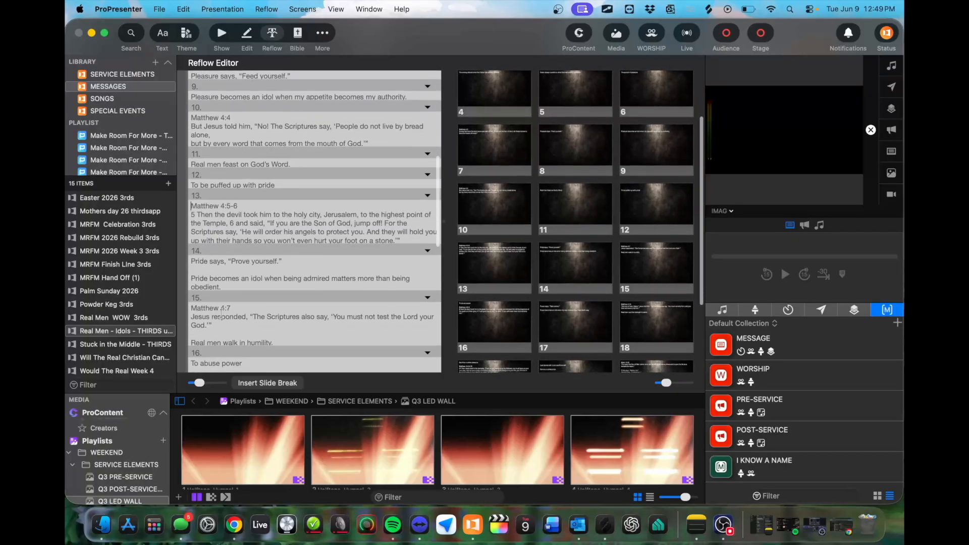
click(191, 278)
key(alt+Return)
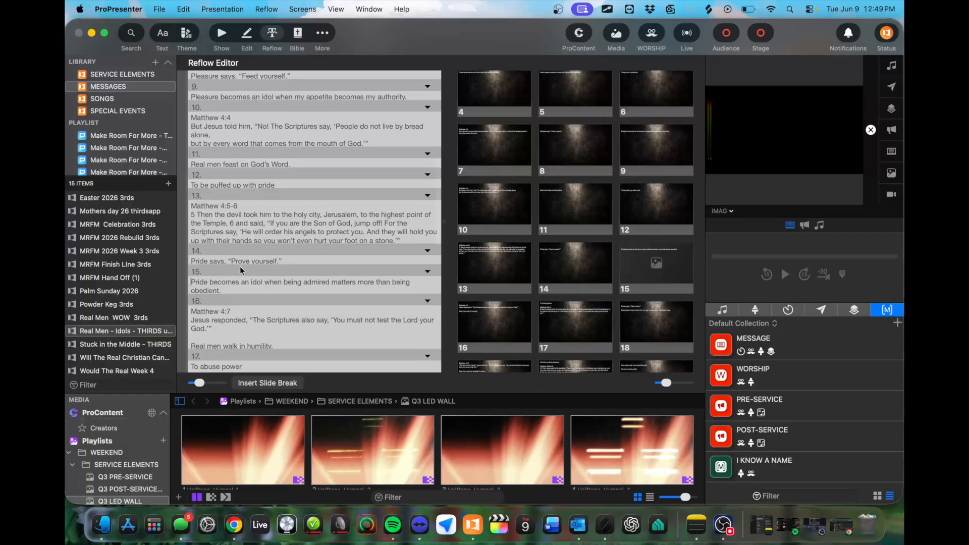
scroll(240, 265, down, 2)
click(190, 299)
key(alt+Return)
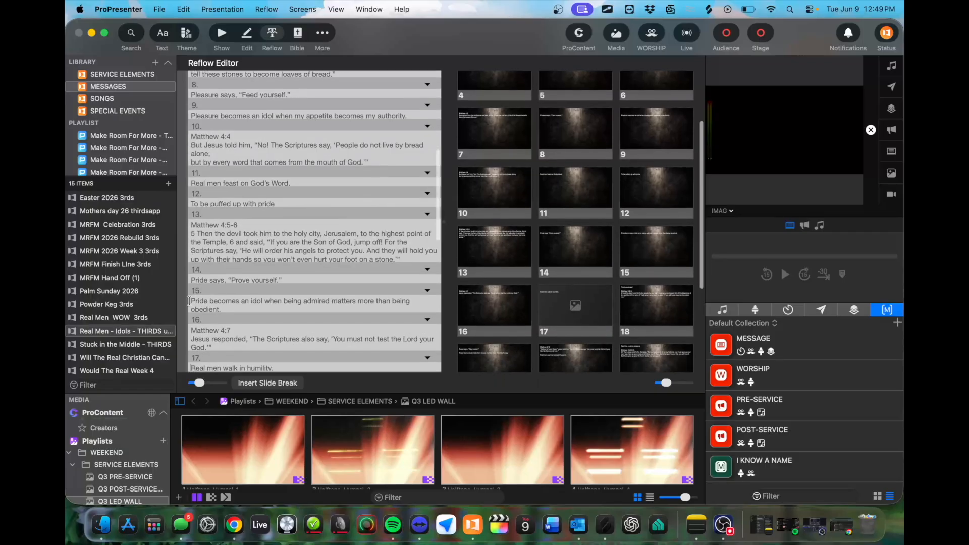
Step: Split the Matthew 26:39 passage from "Surrender crushes power" onto its own slide
scroll(190, 301, up, 4)
scroll(189, 303, down, 12)
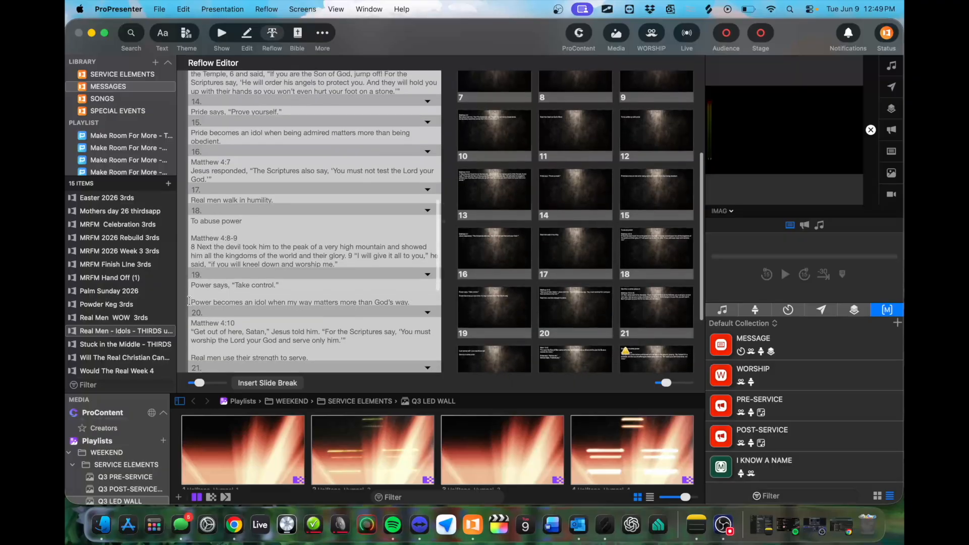
click(190, 314)
key(alt+Return)
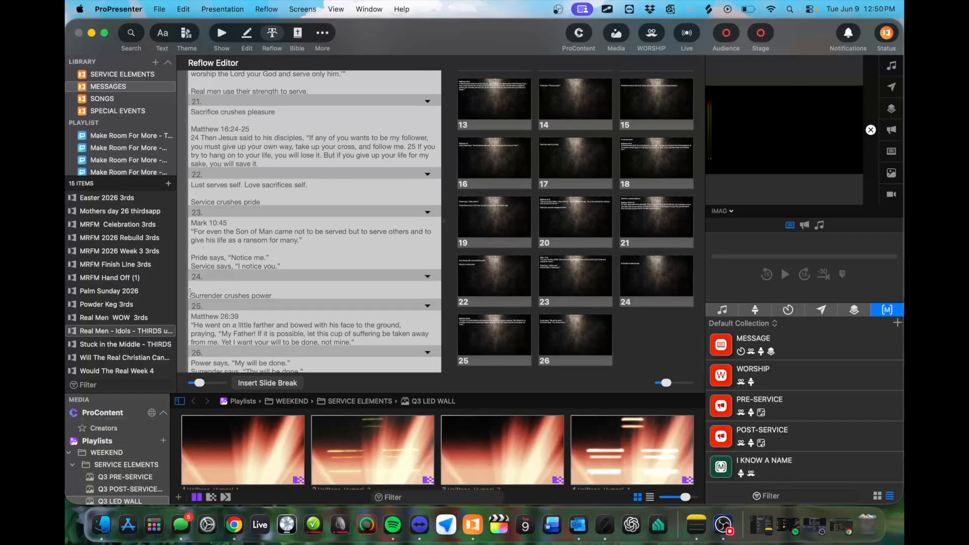
Step: Remove the blank line before "Surrender crushes power" and split "Pride says, 'Notice me.'" from Mark 10:45 onto its own slide
click(190, 292)
key(BackSpace)
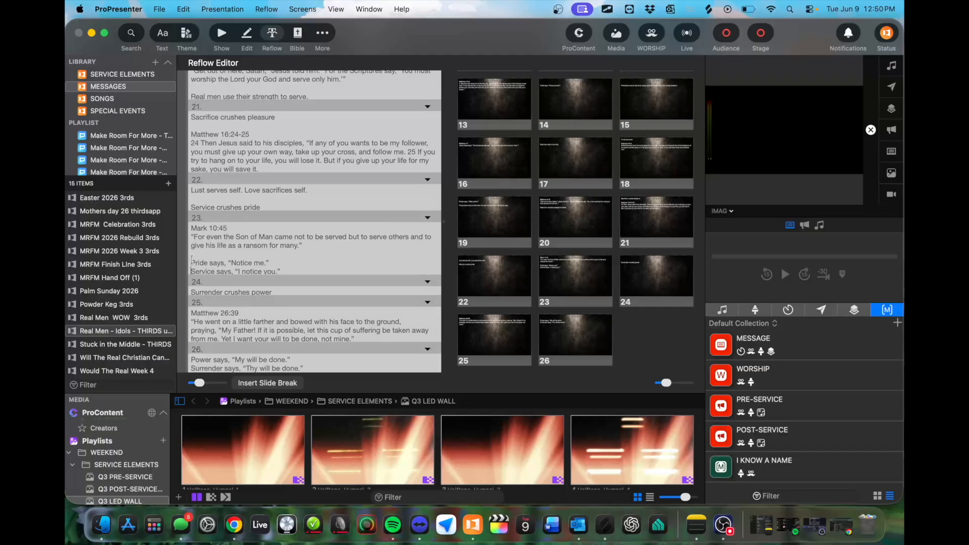
key(alt+Return)
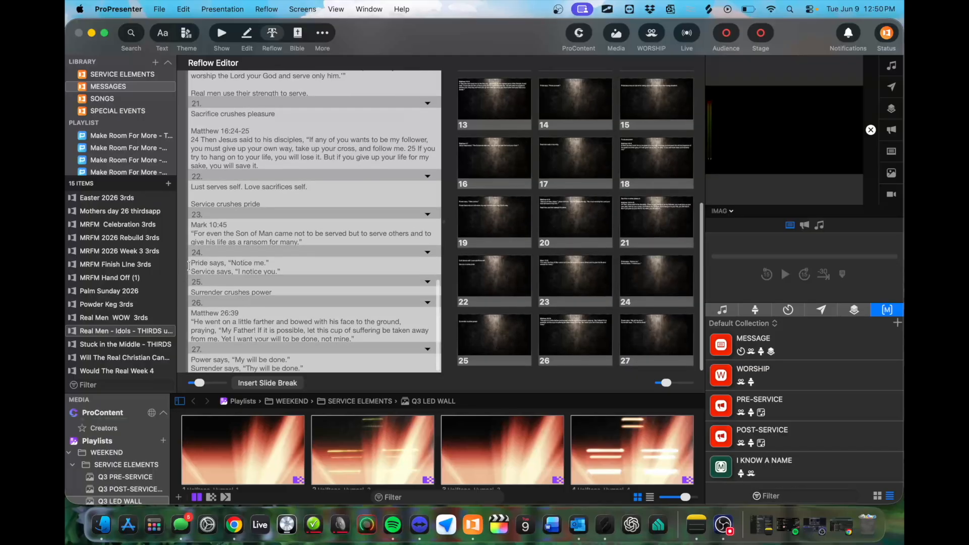
Step: Split the Matthew 16:24-25 passage and "Real men use their strength to serve." onto their own slides
scroll(202, 272, up, 5)
click(195, 253)
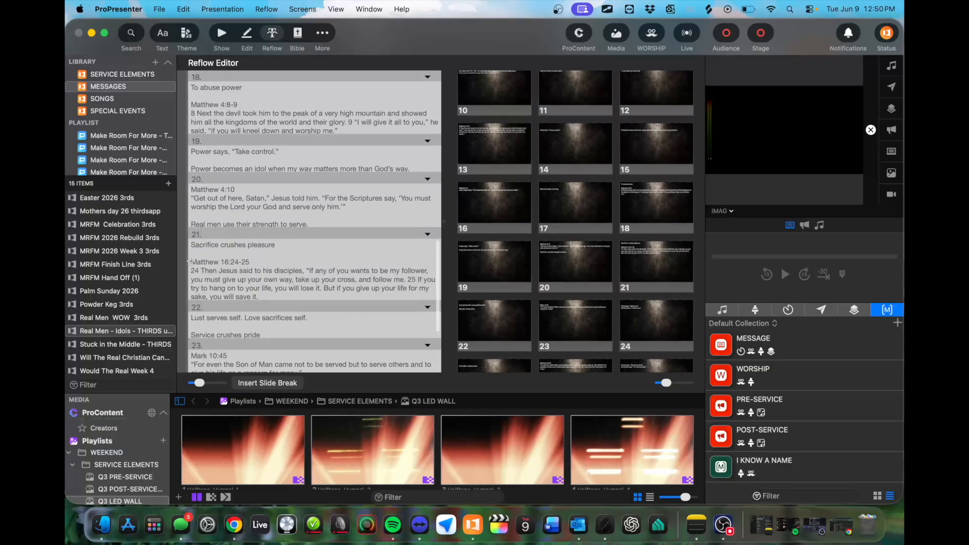
key(alt+Return)
click(191, 270)
key(alt+Return)
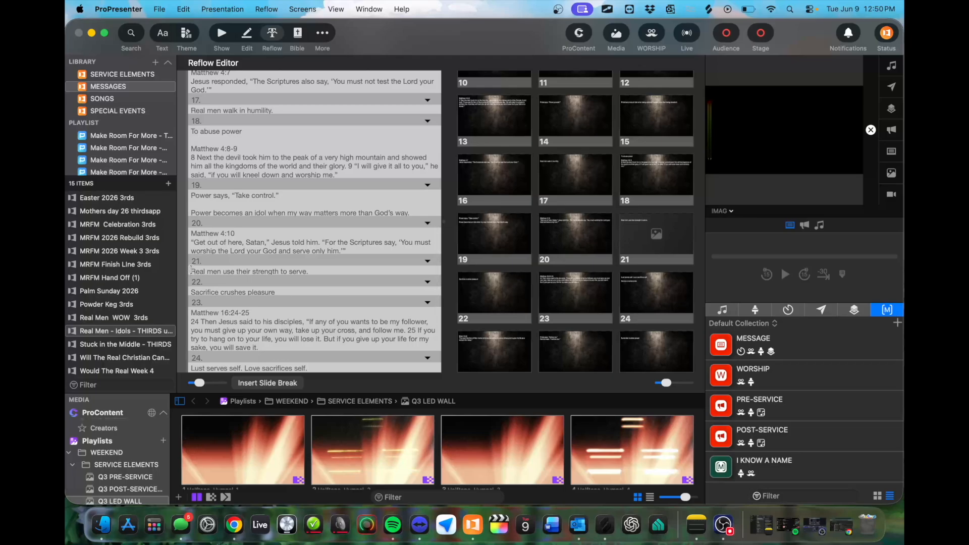
Step: Split "Power becomes an idol when my way matters more than God's way." and the Matthew 4:8-9 passage onto their own slides
scroll(191, 270, down, 1)
scroll(191, 270, up, 1)
click(189, 220)
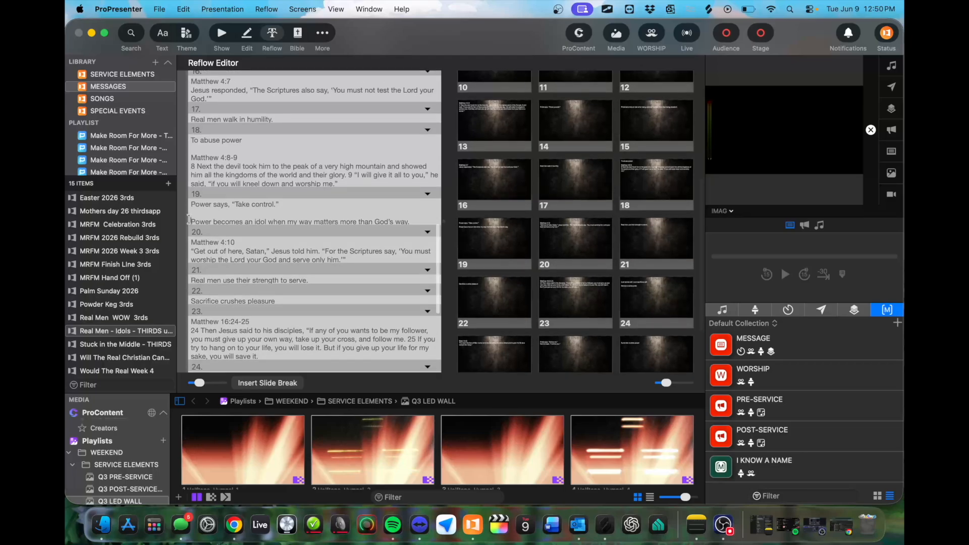
key(alt+Return)
click(190, 196)
key(alt+Return)
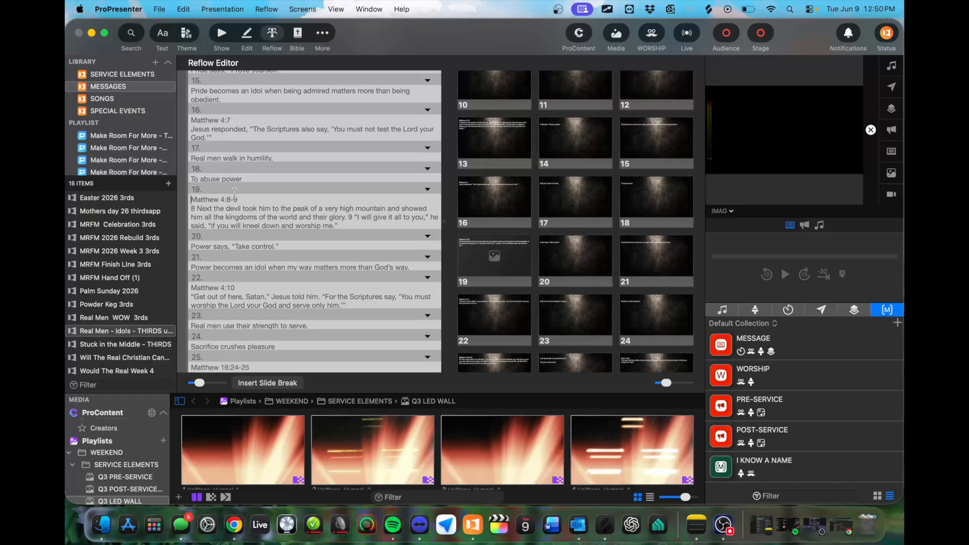
Step: Split the Matthew 3:16-17 passage from Hebrews 4:15 on the first slide onto its own slide
scroll(224, 160, up, 15)
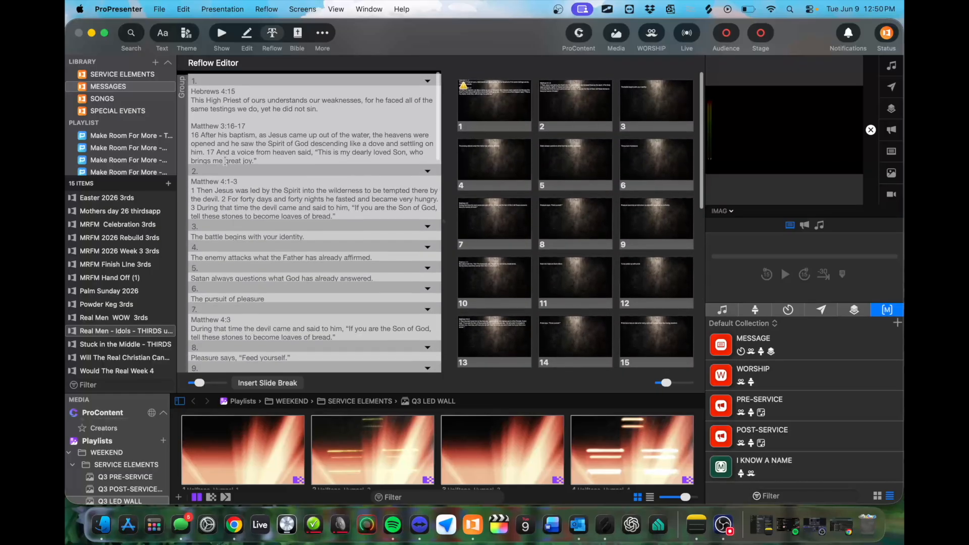
click(191, 122)
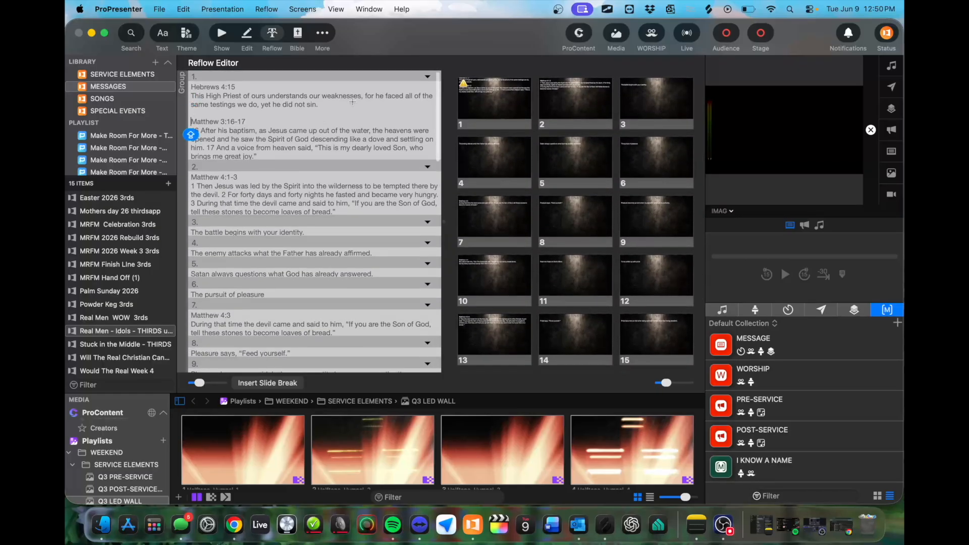
key(alt+Return)
Step: Open the first slide for editing, cut the "Hebrews 4:15" reference from the verse text and remove the empty line
right_click(518, 81)
click(522, 100)
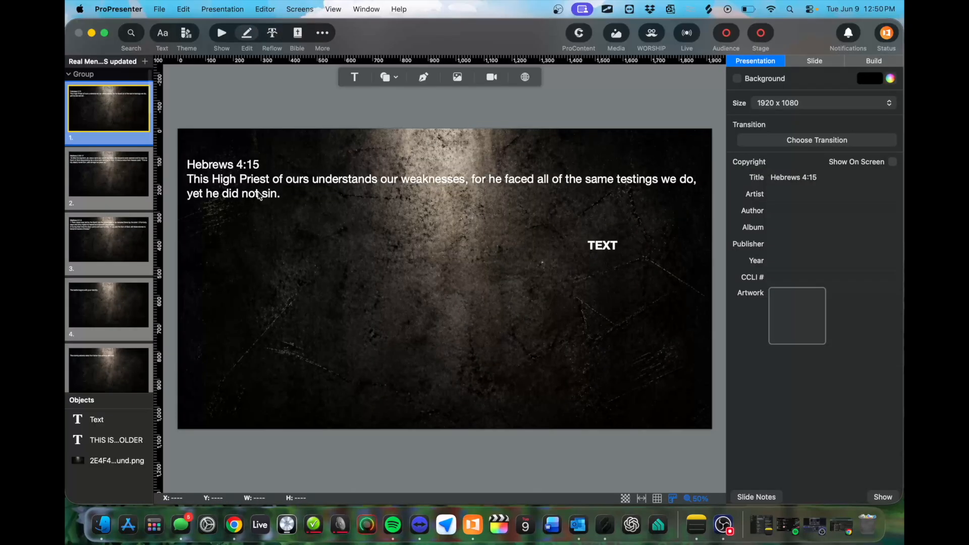
click(261, 171)
click(261, 170)
drag(259, 164, 191, 167)
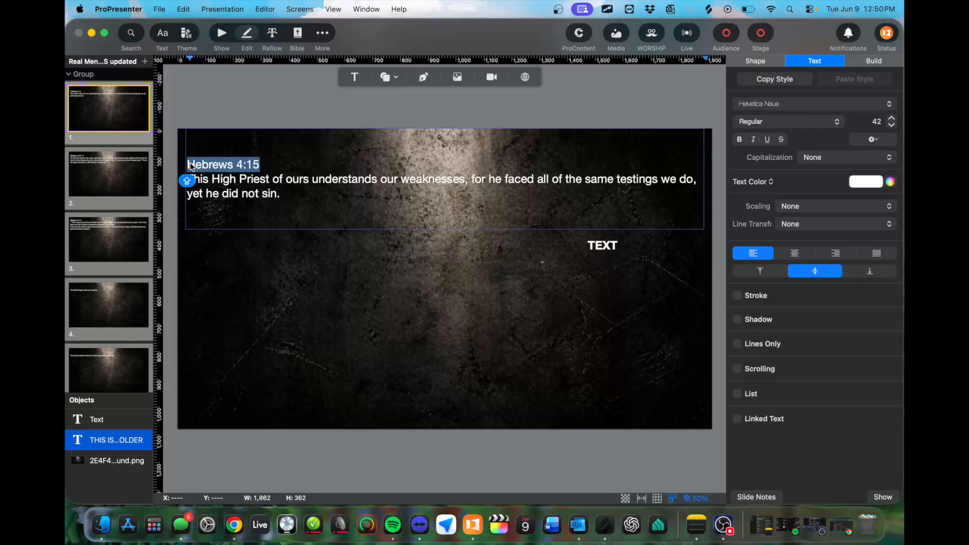
key(BackSpace)
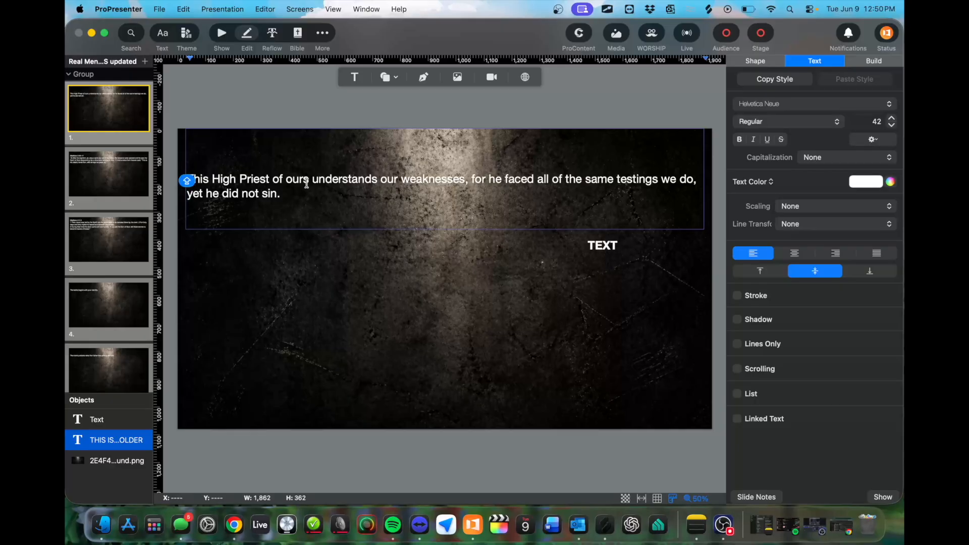
key(BackSpace)
Step: Replace the placeholder text in the first slide's reference box with "Hebrews 4:15", pasted with matching style
click(609, 244)
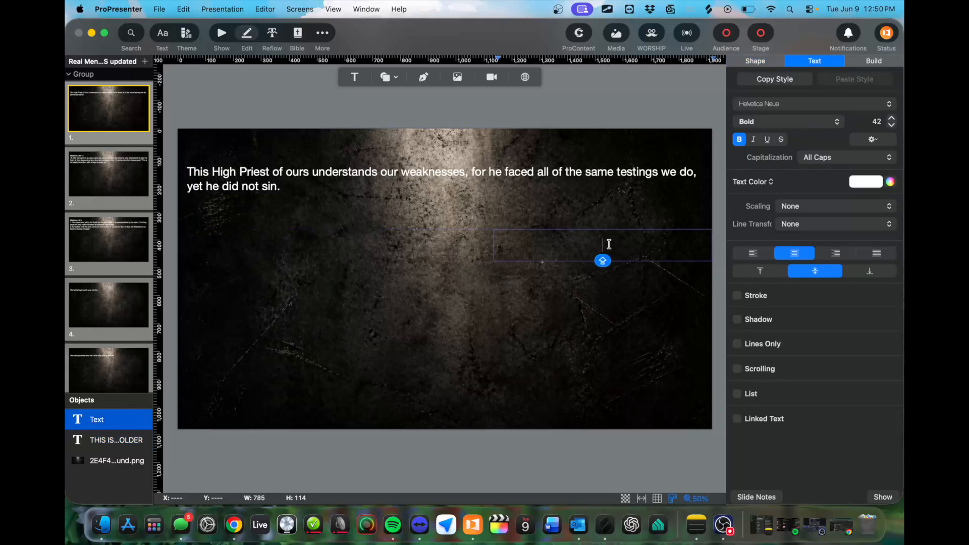
right_click(609, 244)
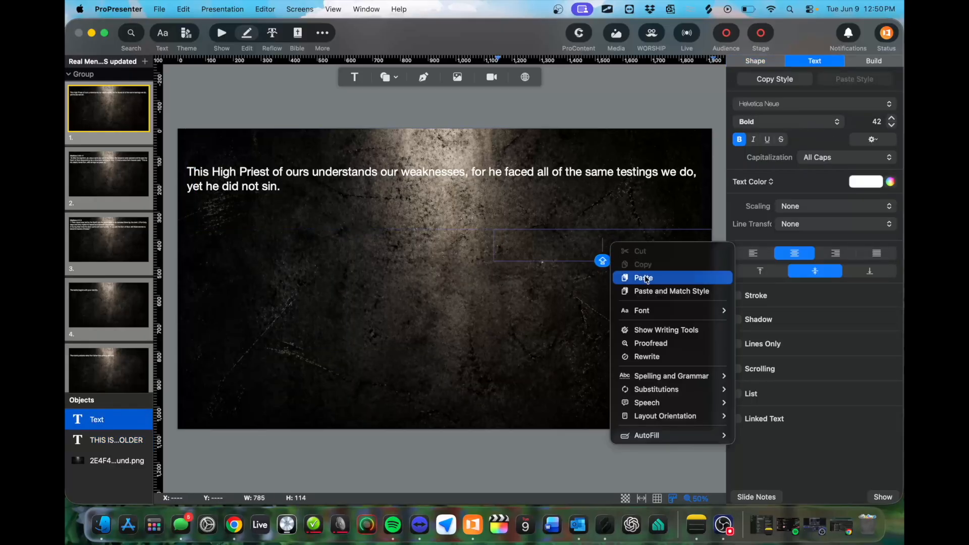
click(589, 261)
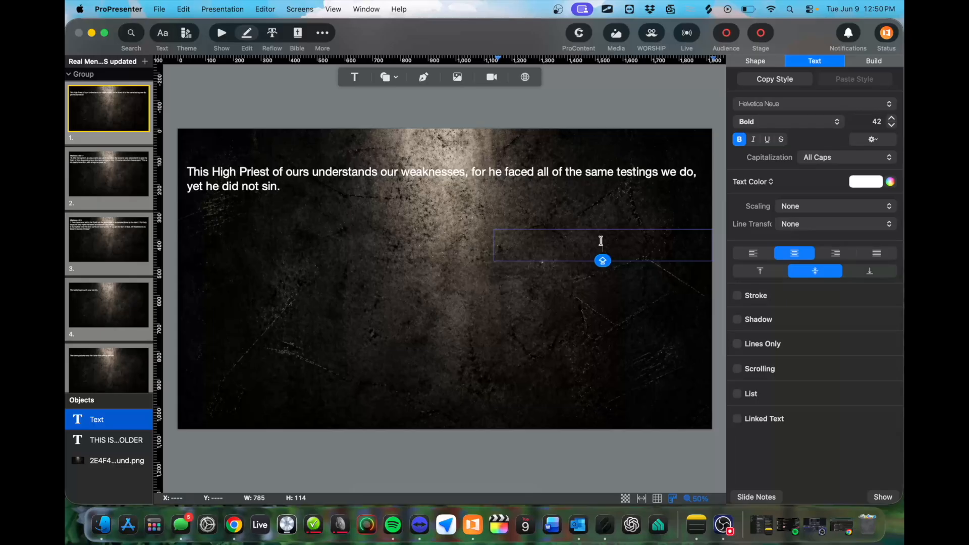
right_click(601, 240)
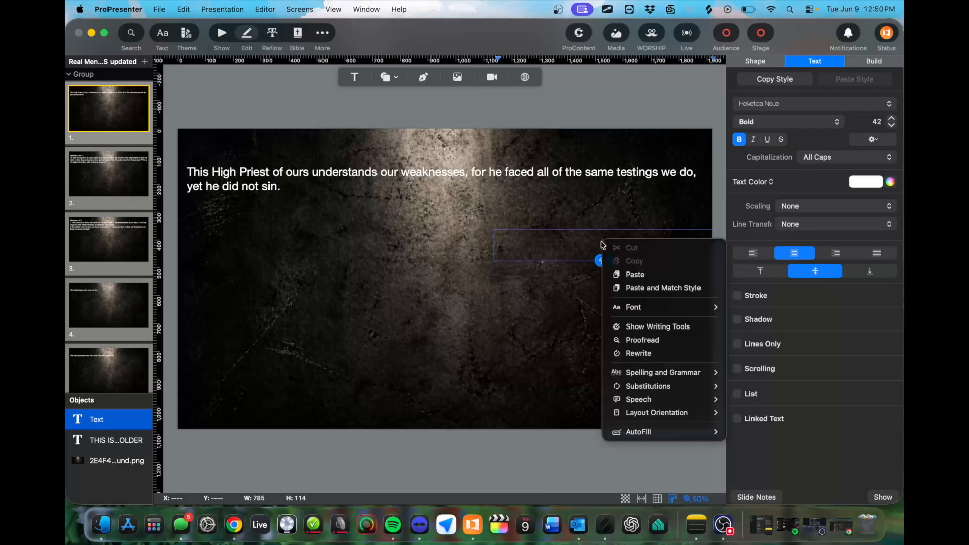
click(666, 290)
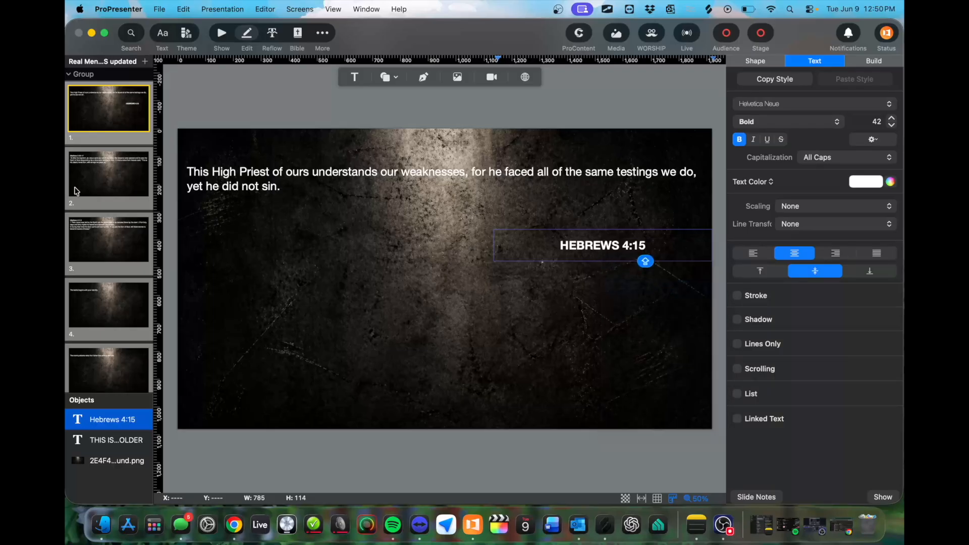
Step: Cut the "Matthew 3:16-17" reference from the second slide's verse text and remove the empty line
click(119, 174)
click(278, 157)
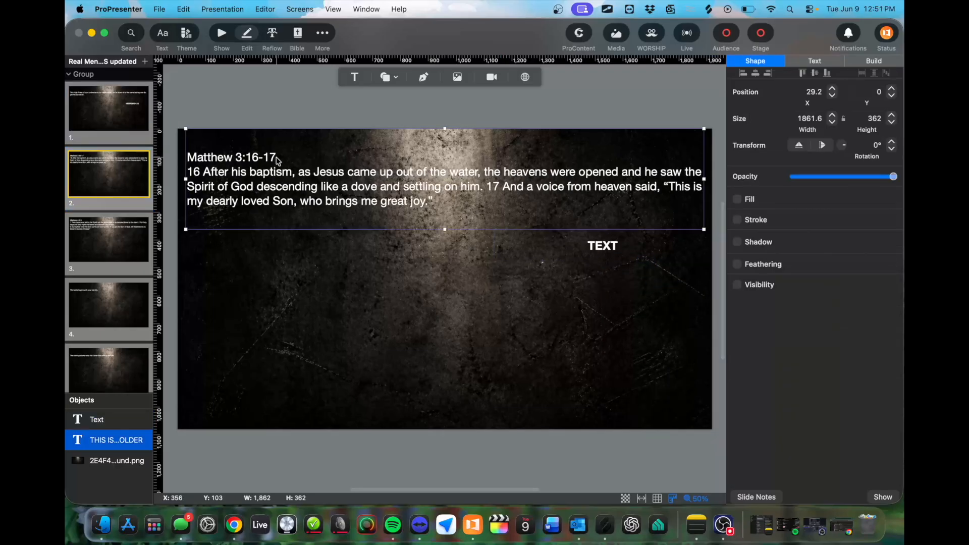
drag(278, 156, 187, 157)
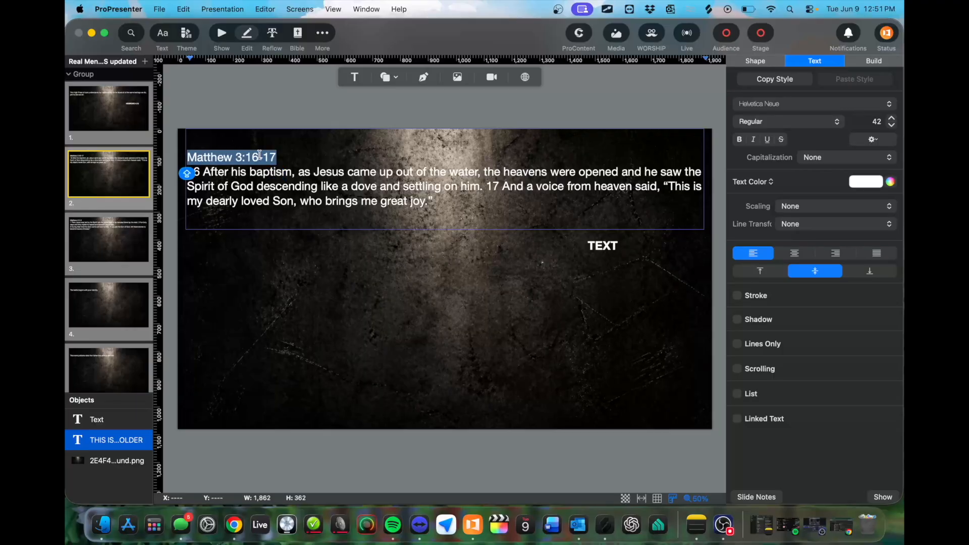
key(BackSpace)
key(Delete)
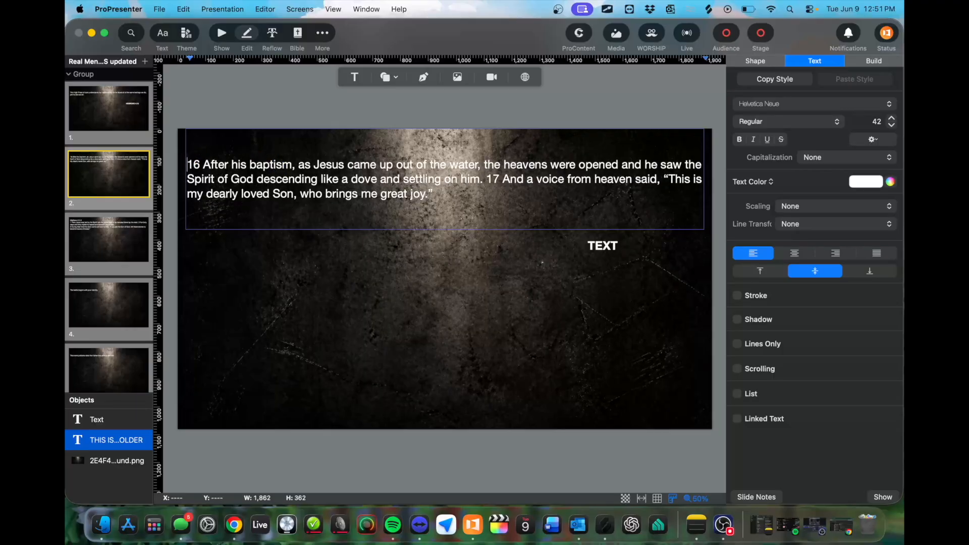
Step: Replace the placeholder text in the second slide's reference box with "Matthew 3:16-17", pasted with matching style
click(605, 258)
right_click(606, 257)
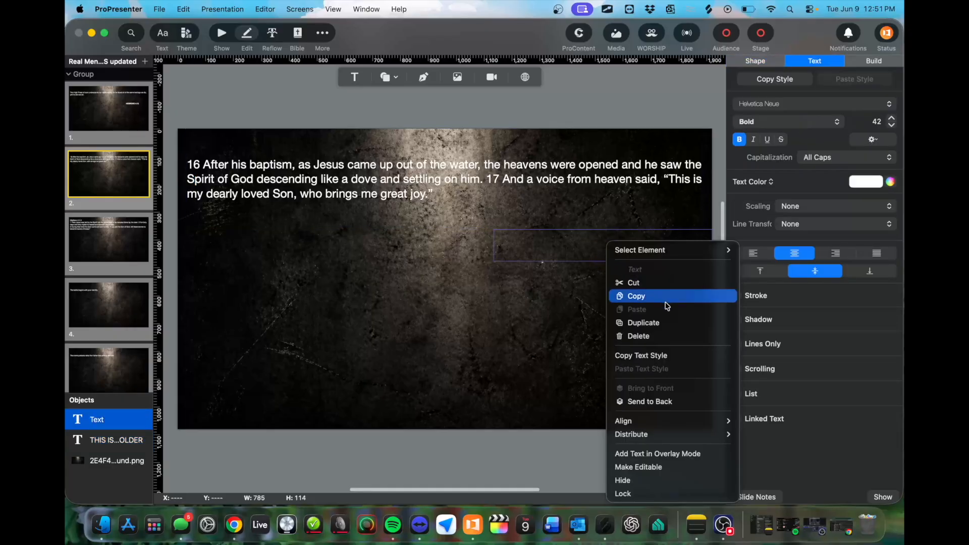
click(591, 207)
double_click(602, 239)
right_click(603, 244)
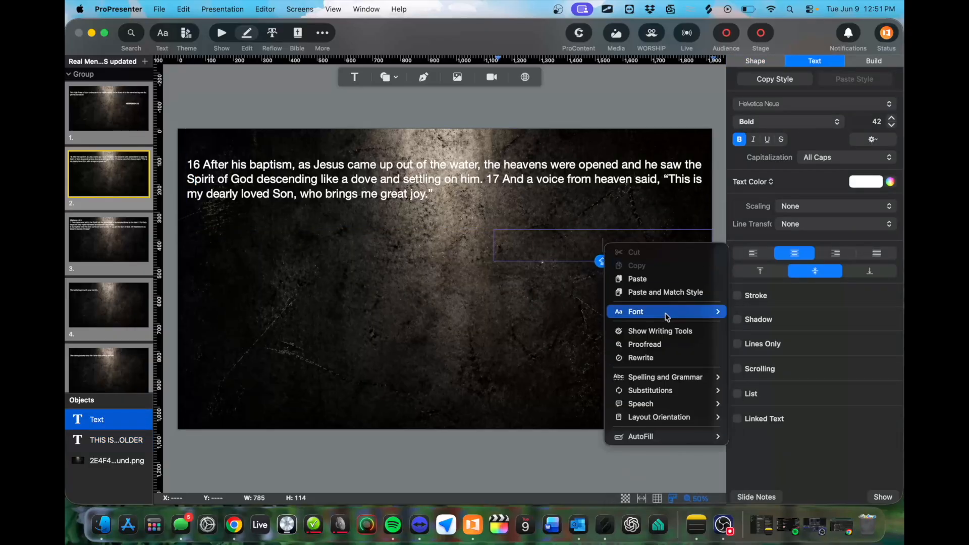
click(665, 292)
click(109, 240)
click(266, 156)
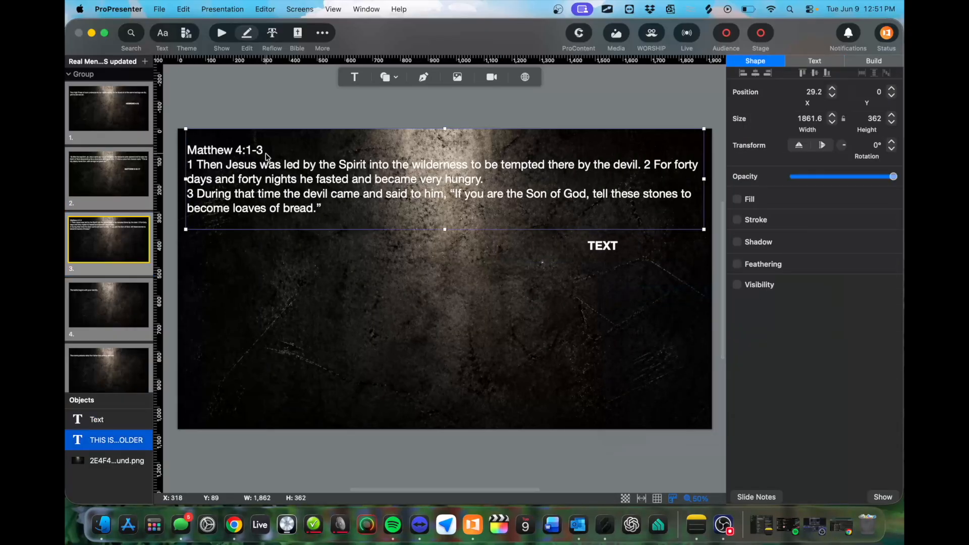
double_click(265, 153)
drag(264, 153, 184, 155)
click(113, 174)
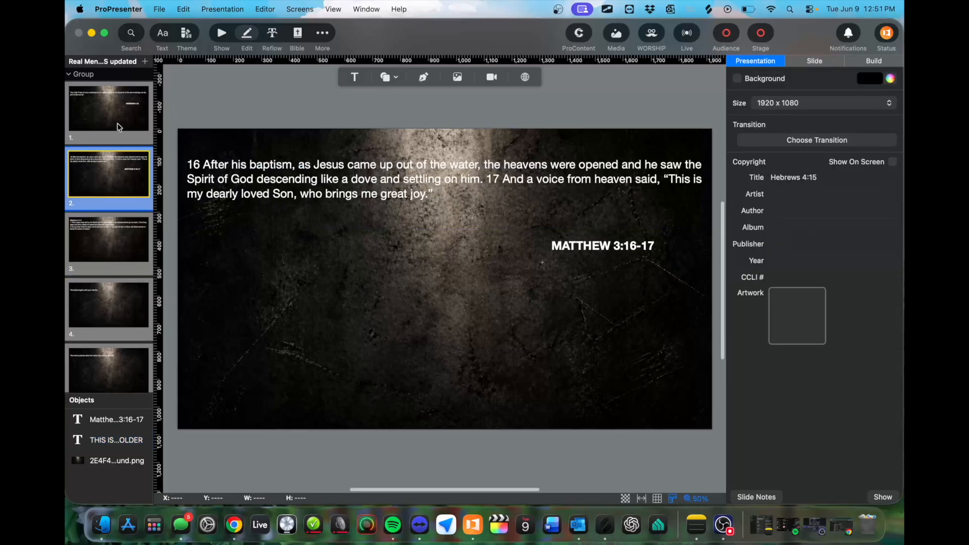
scroll(117, 259, down, 2)
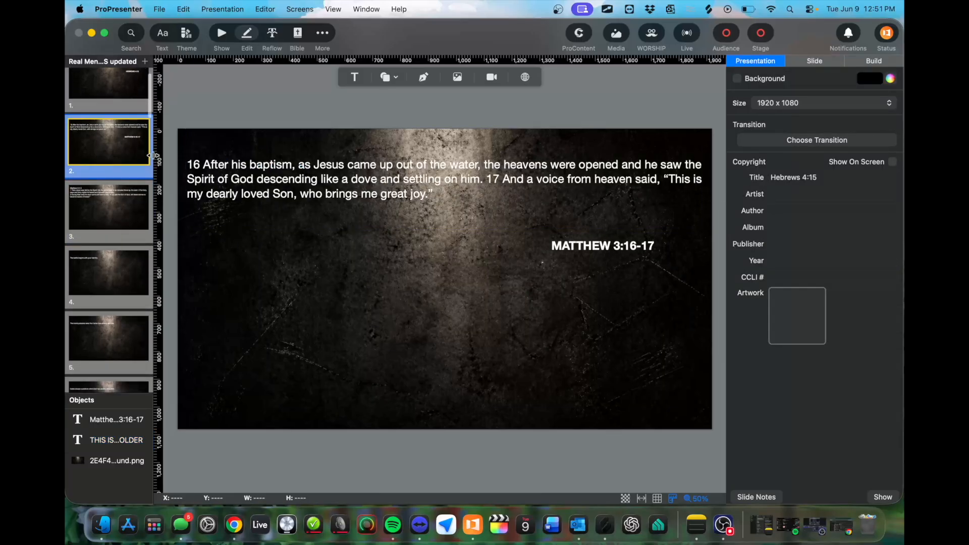
scroll(143, 186, down, 2)
Step: Return to the presentation's slide overview and select the MESSAGE macro
click(222, 35)
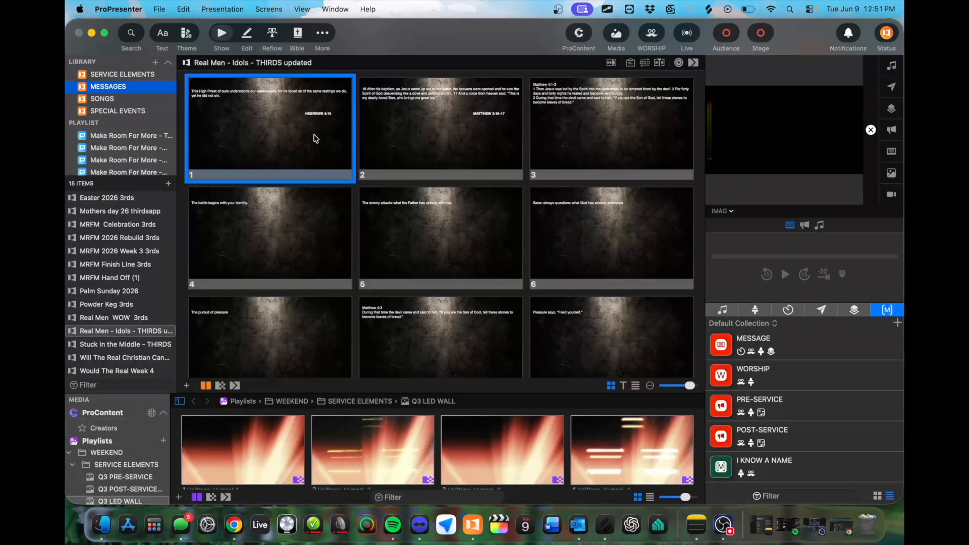
scroll(418, 133, down, 1)
scroll(418, 133, up, 1)
click(772, 347)
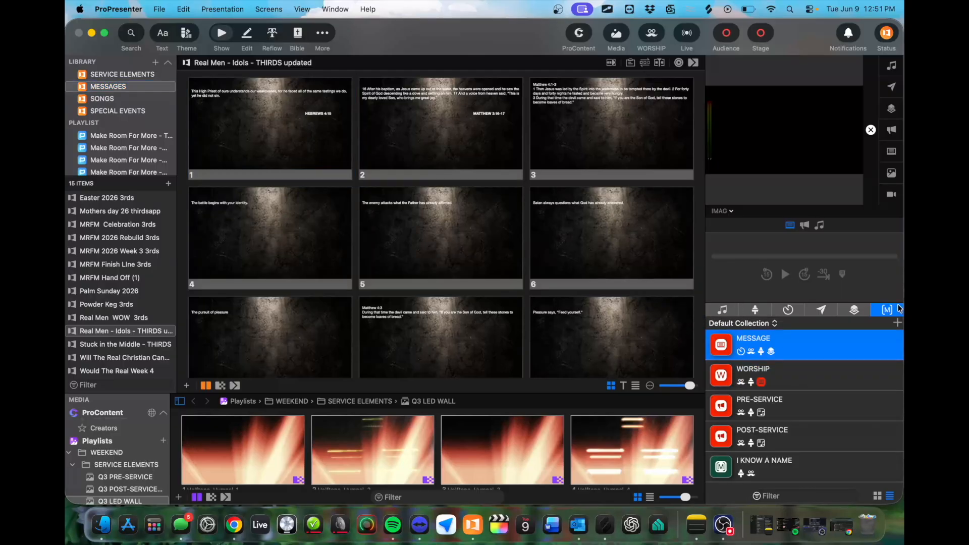
click(607, 9)
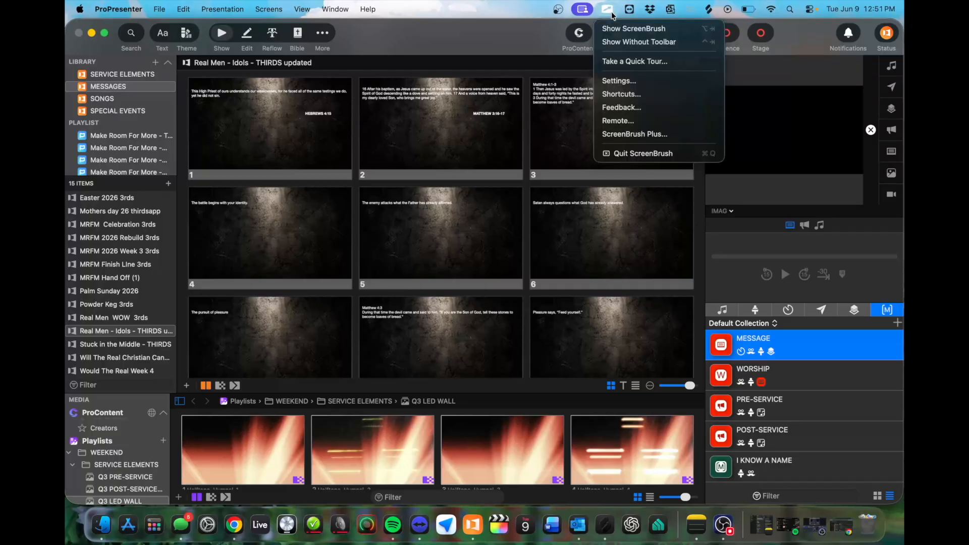
click(626, 28)
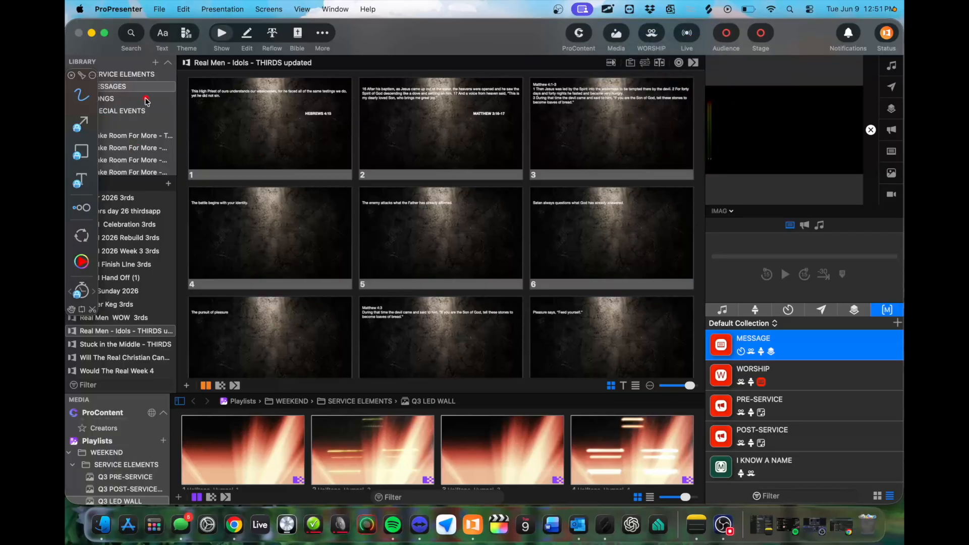
mouse_move(896, 297)
mouse_down()
mouse_move(846, 308)
mouse_move(900, 325)
mouse_move(897, 295)
mouse_up()
click(82, 100)
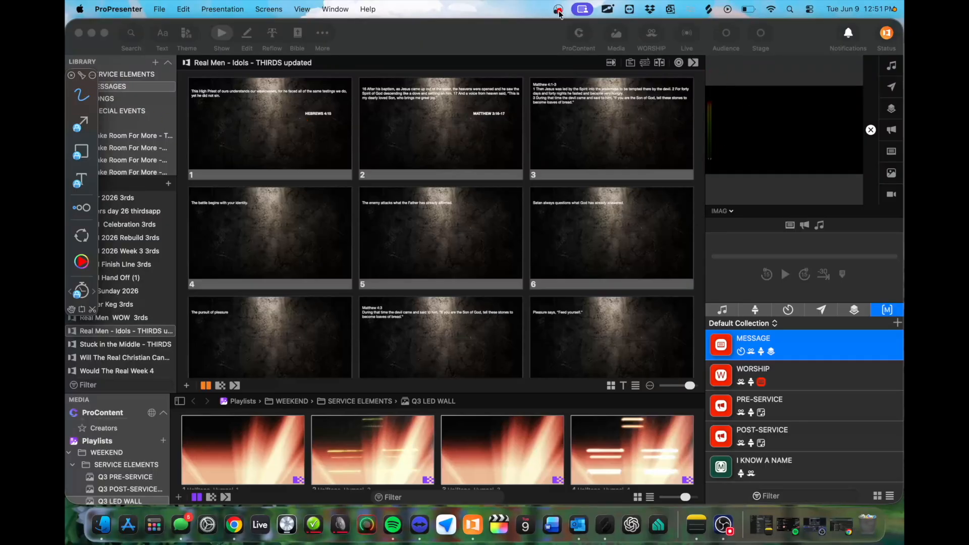
click(607, 9)
click(626, 28)
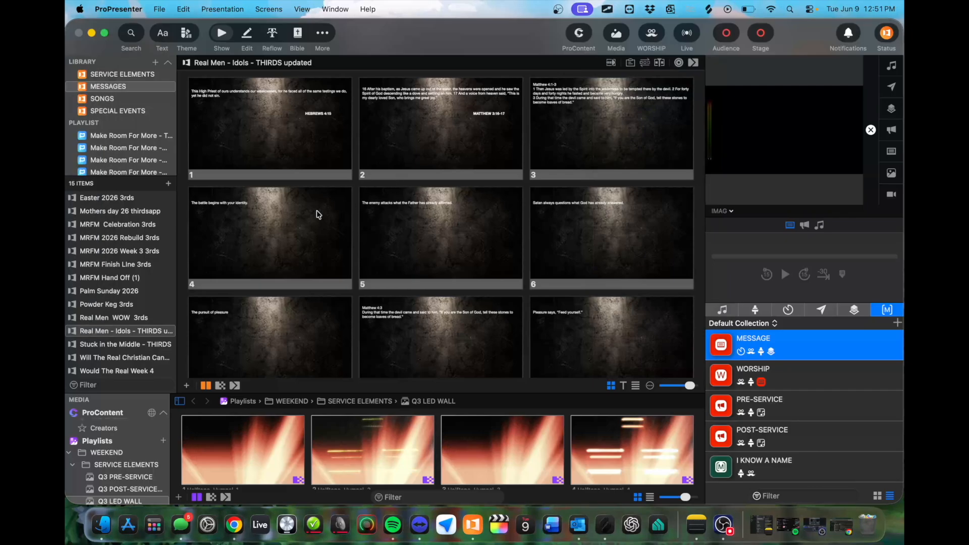
Step: Add the MESSAGE macro as a new blank slide before the first slide and open the presentation in the Reflow editor
scroll(318, 214, down, 2)
scroll(319, 212, down, 4)
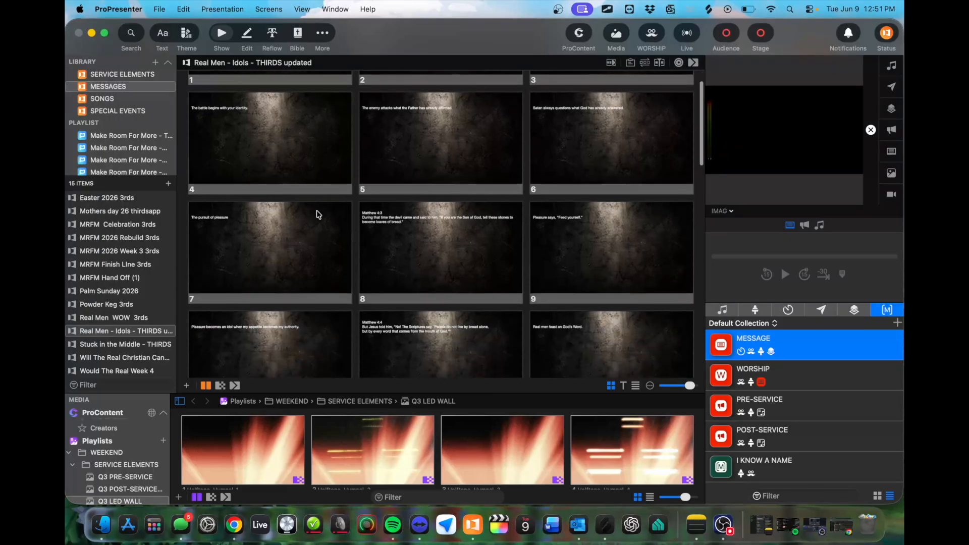
scroll(237, 191, up, 4)
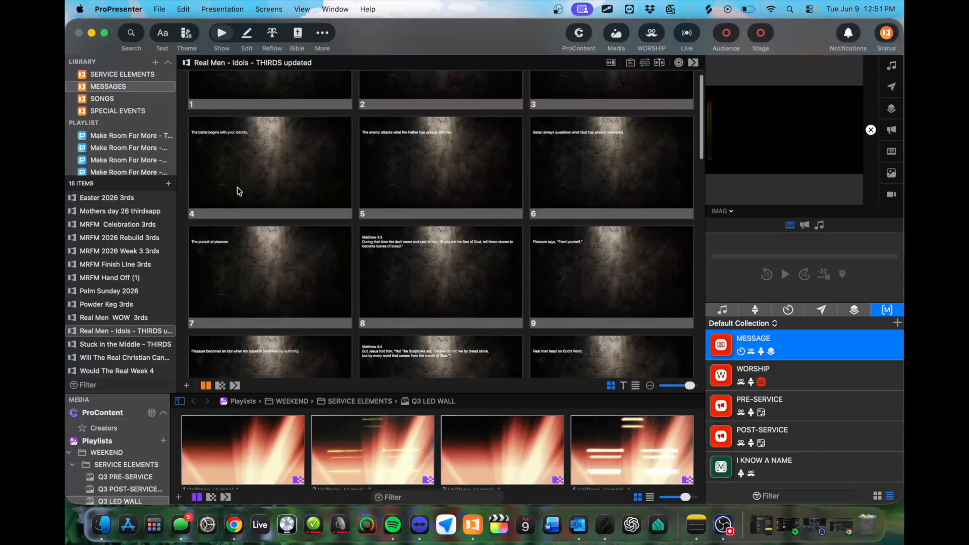
scroll(234, 76, up, 2)
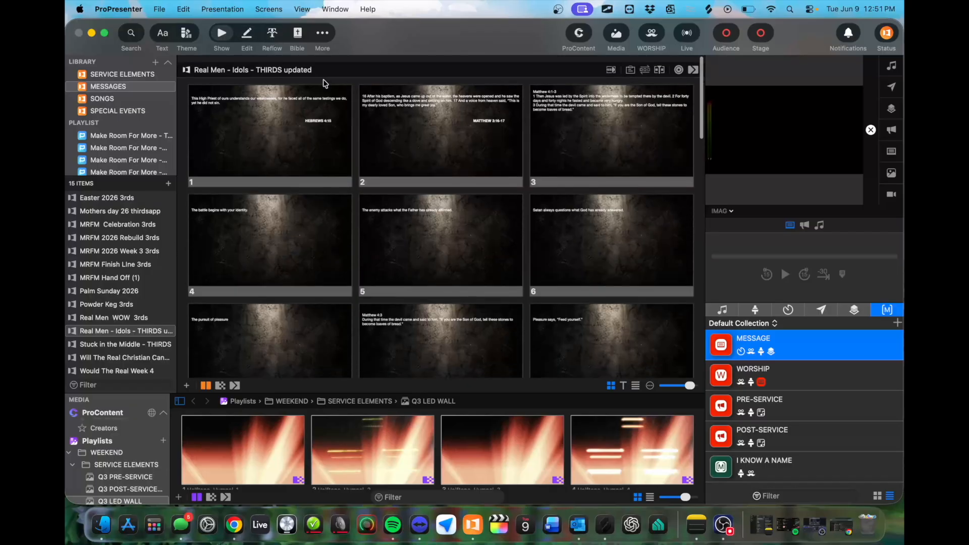
drag(745, 343, 189, 91)
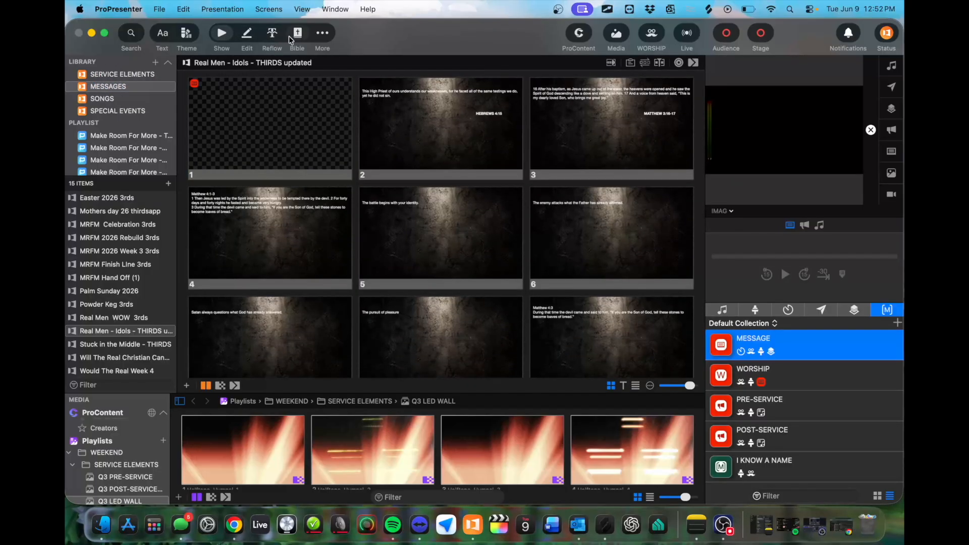
click(272, 34)
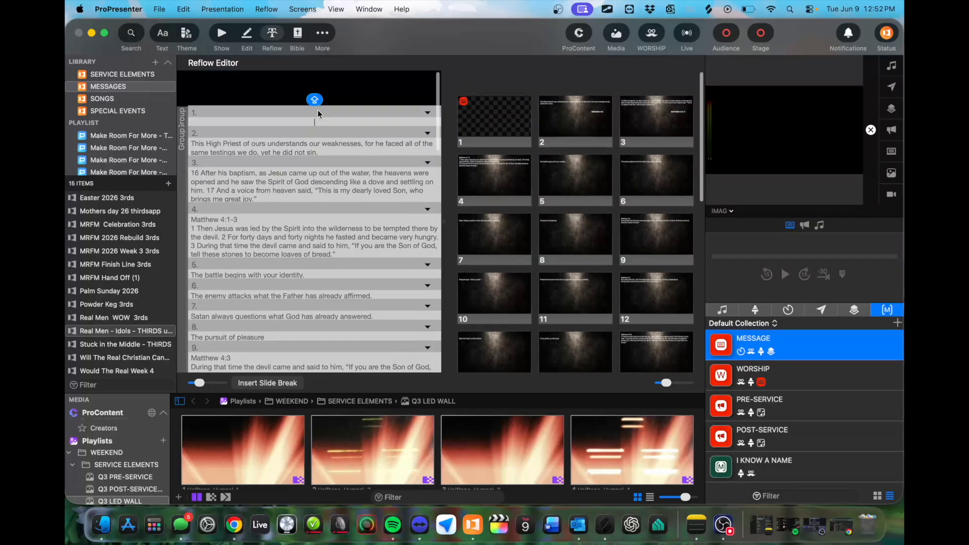
Step: Open the Word document "Real Men - Idols - THIRDS updated.docx" from the Downloads folder in Finder
click(102, 525)
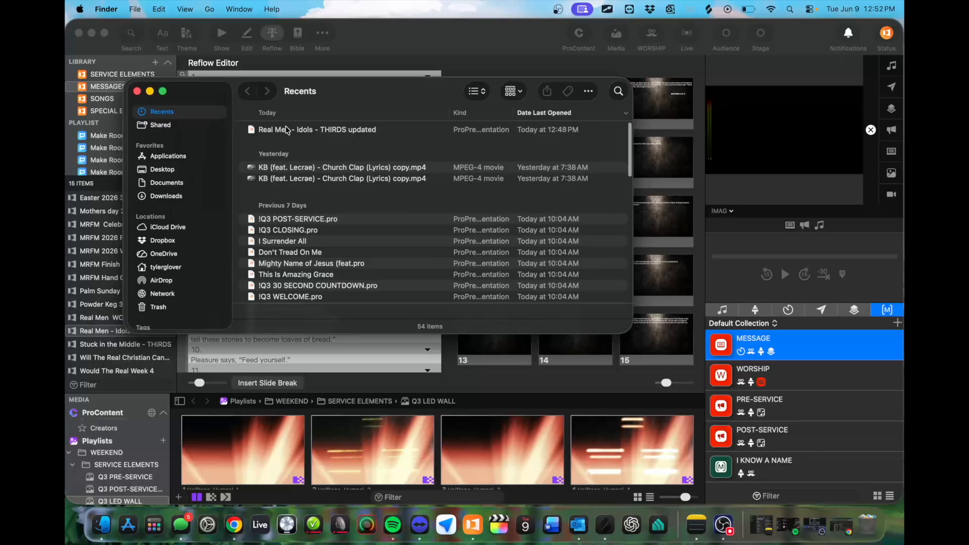
click(182, 199)
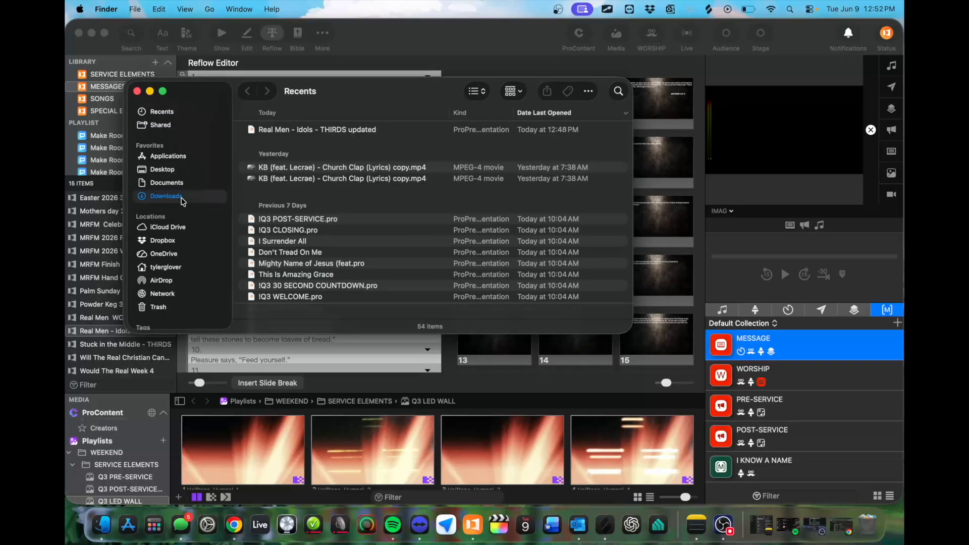
scroll(294, 147, up, 2)
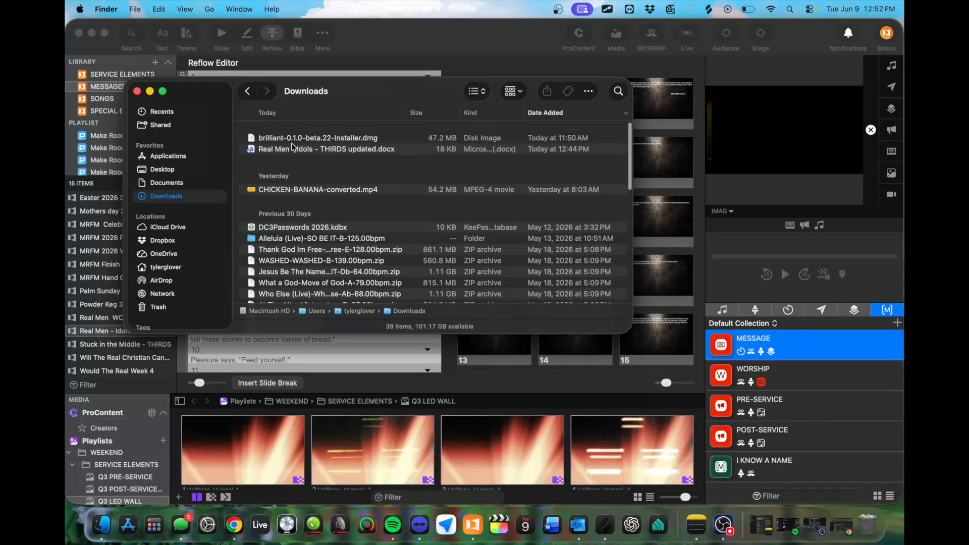
click(307, 142)
double_click(306, 142)
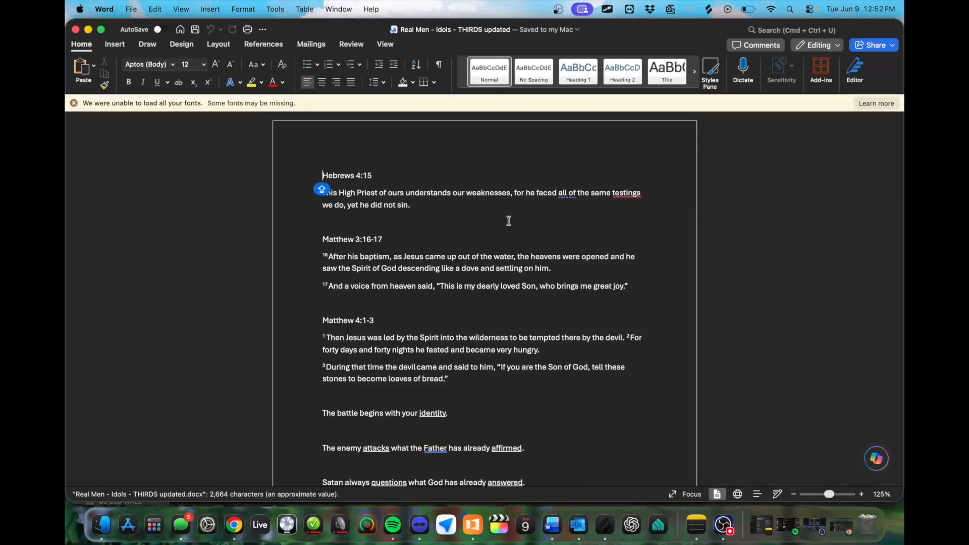
Step: Check which words are underlined in the sermon document's points, dismiss the rating request, and return to ProPresenter's Reflow editor
scroll(508, 222, down, 4)
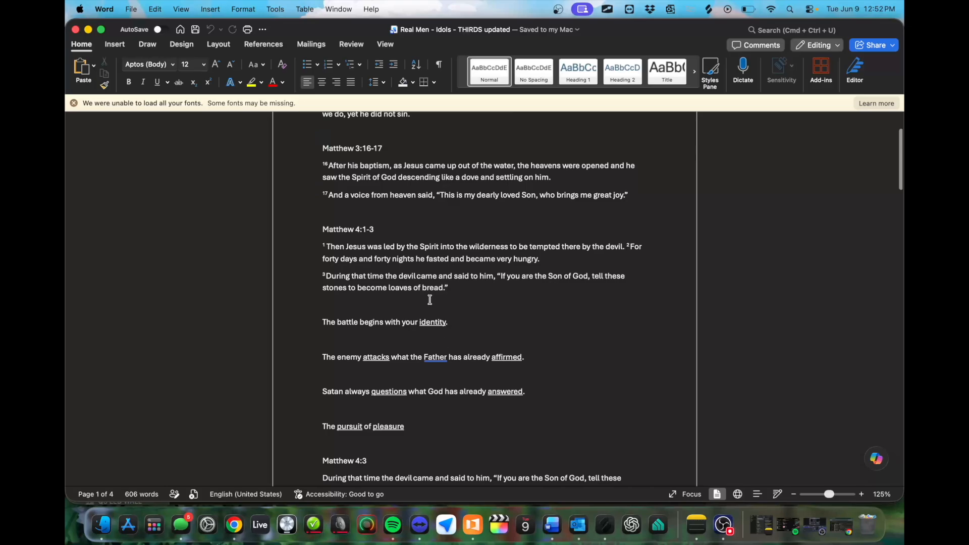
mouse_move(454, 324)
mouse_down()
mouse_move(412, 326)
mouse_move(445, 325)
mouse_up()
click(476, 329)
click(422, 328)
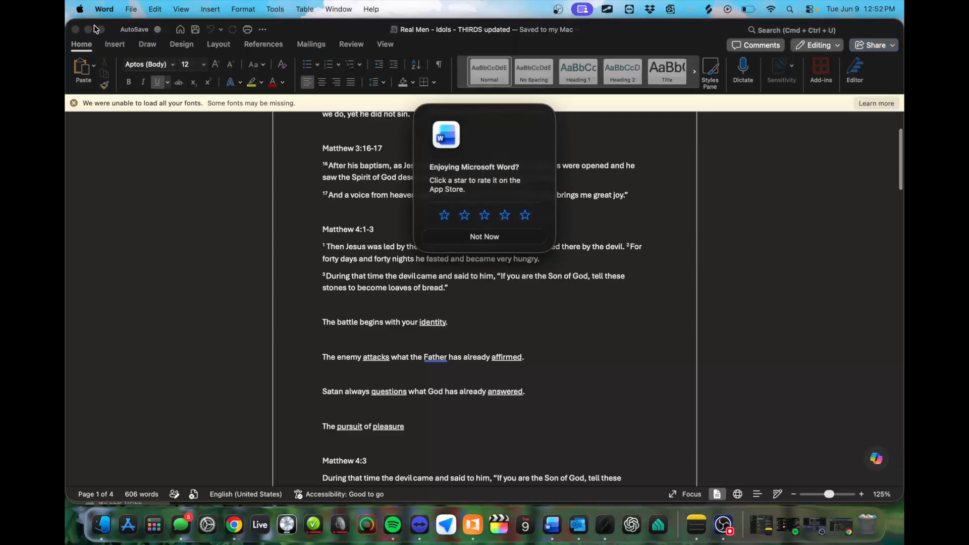
click(500, 242)
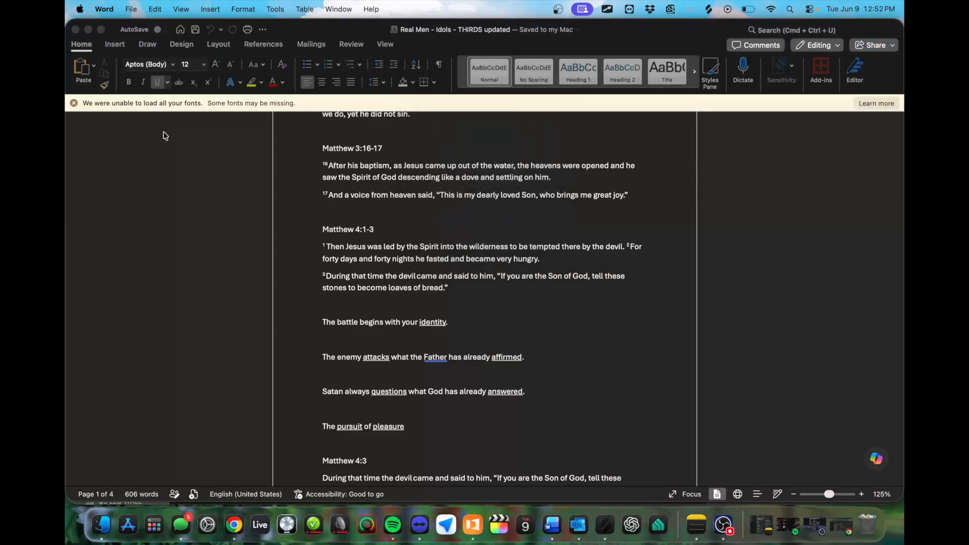
click(88, 29)
key(Return)
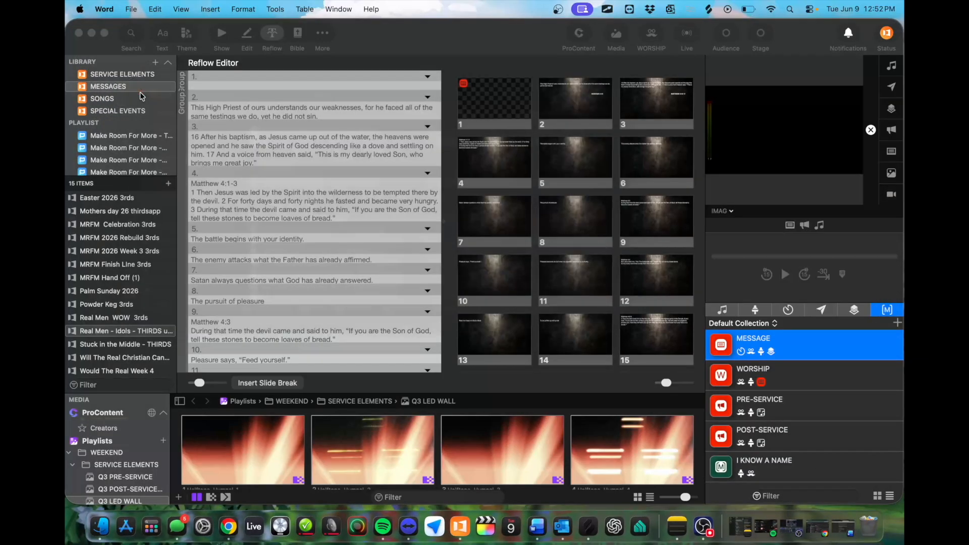
Step: Underline "identity" on slide 5, "affirmed" on slide 6 and "answered" on slide 7 in the Reflow editor
scroll(343, 197, down, 3)
click(284, 194)
double_click(284, 195)
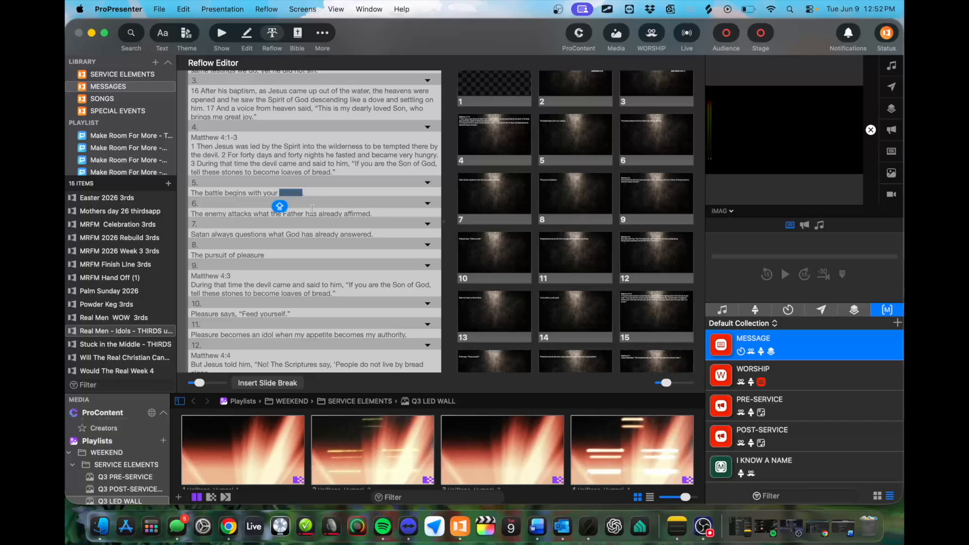
double_click(357, 213)
double_click(357, 234)
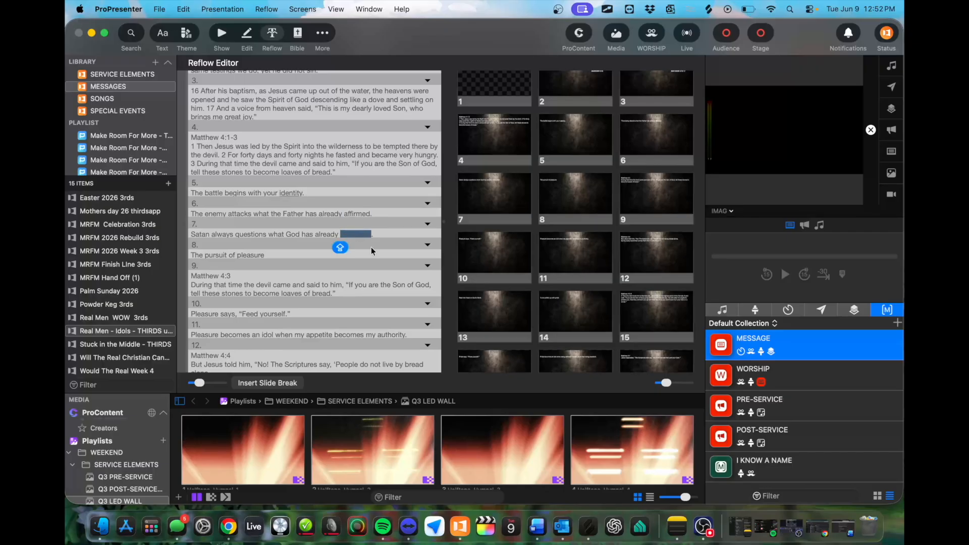
Step: Switch to Word to review the underlined words in the points again, and put the document away
click(540, 529)
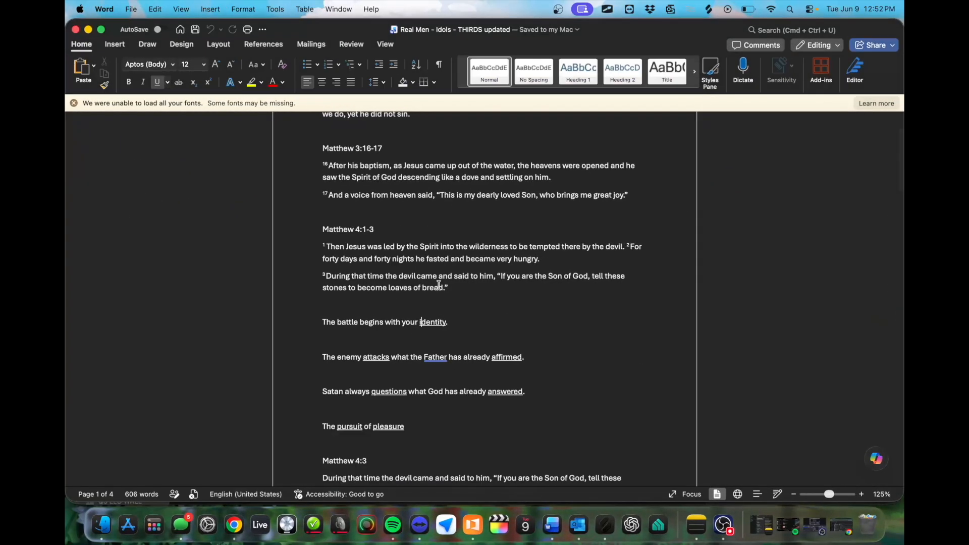
scroll(399, 374, down, 2)
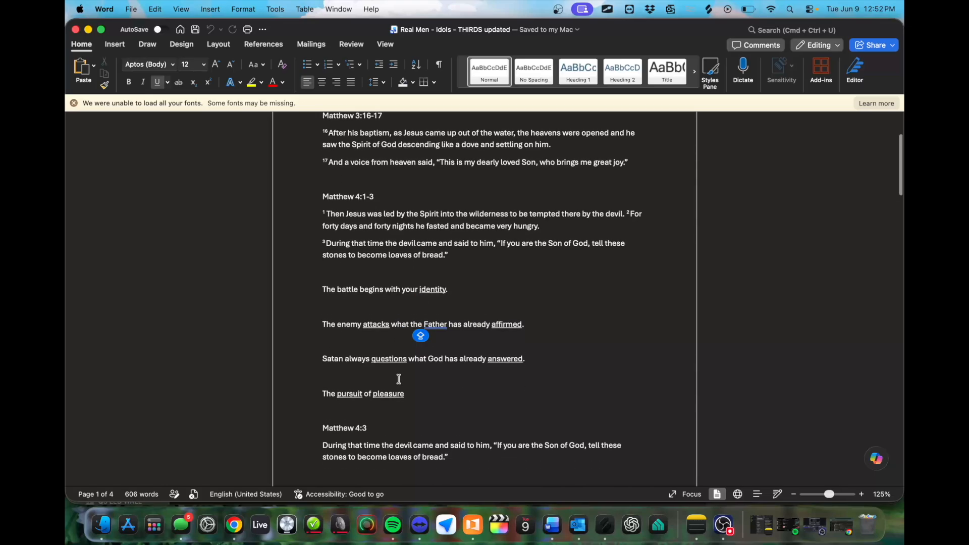
click(75, 29)
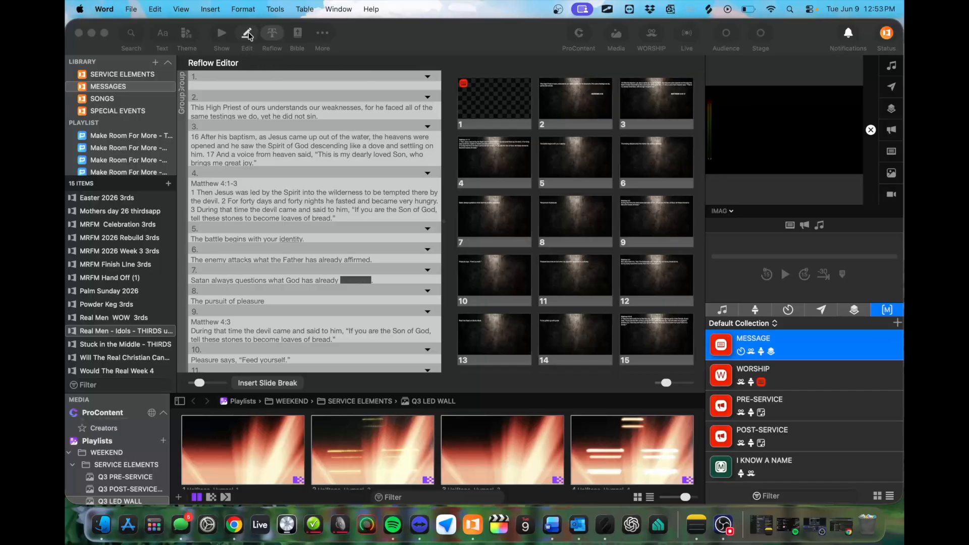
Step: Return to the presentation's slide overview and show the Hebrews 4:15 slide on the output
scroll(357, 265, down, 5)
scroll(357, 265, up, 7)
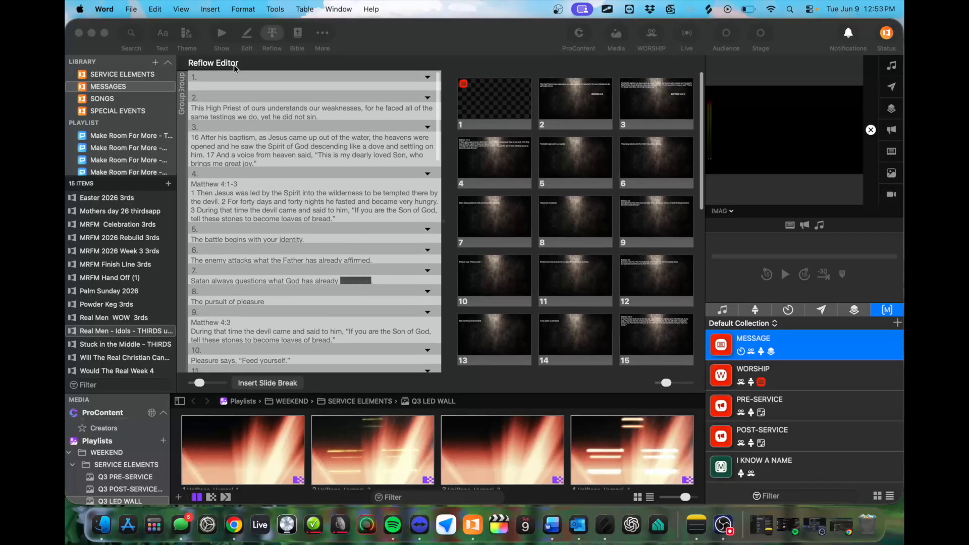
click(255, 48)
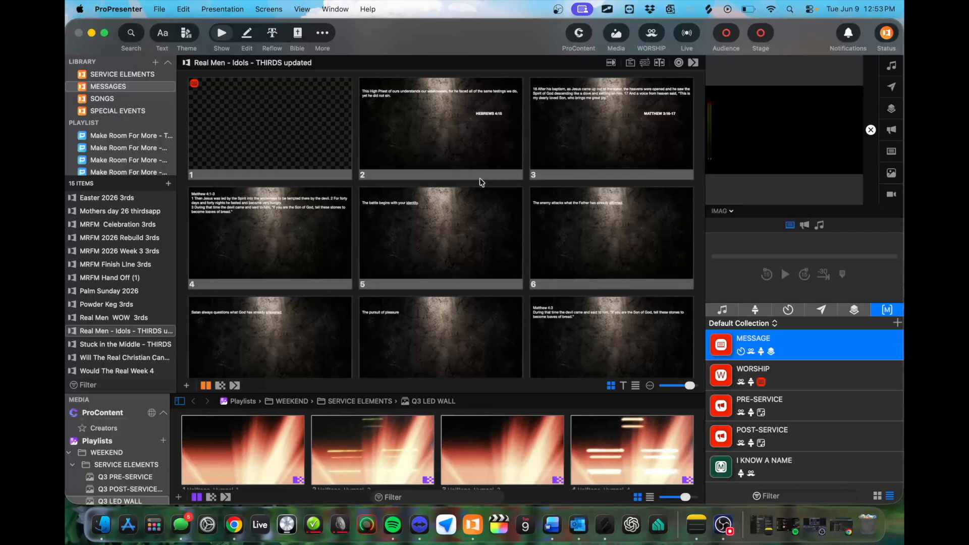
click(469, 138)
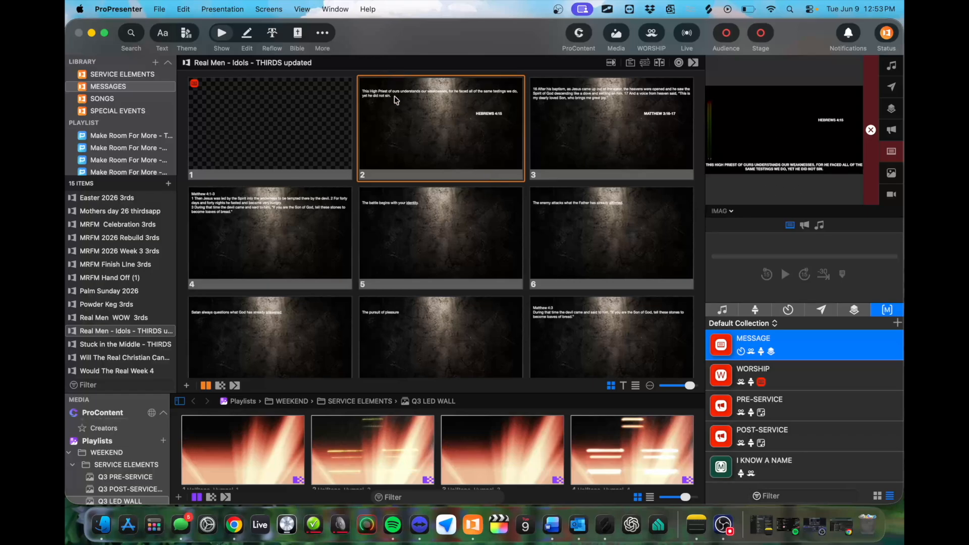
Step: Select the scripture slides 2, 3, 4, 9, 12, 15, 18, 21 and 24 together
click(400, 112)
shift+click(567, 127)
shift+click(283, 247)
scroll(473, 252, down, 3)
super+click(619, 248)
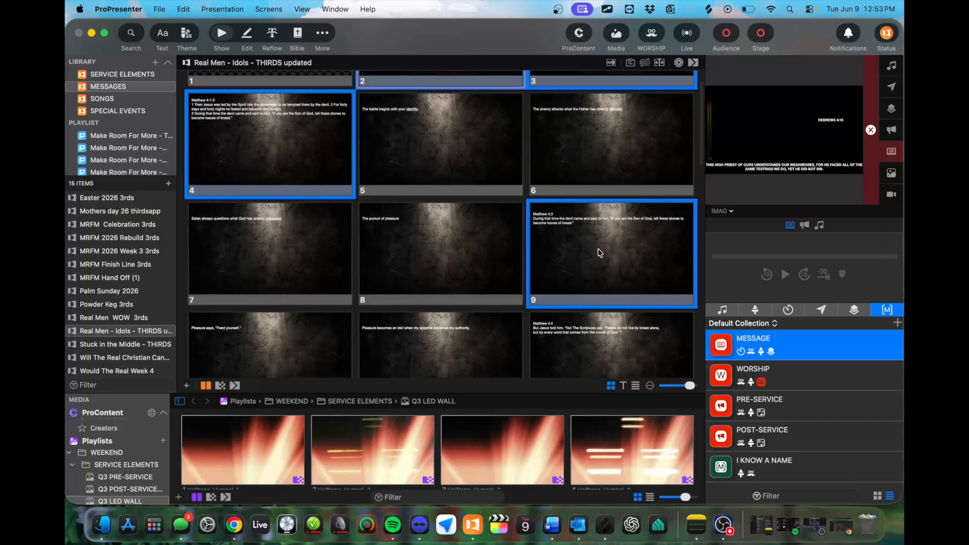
scroll(617, 251, down, 3)
super+click(604, 249)
scroll(605, 249, down, 3)
super+click(580, 294)
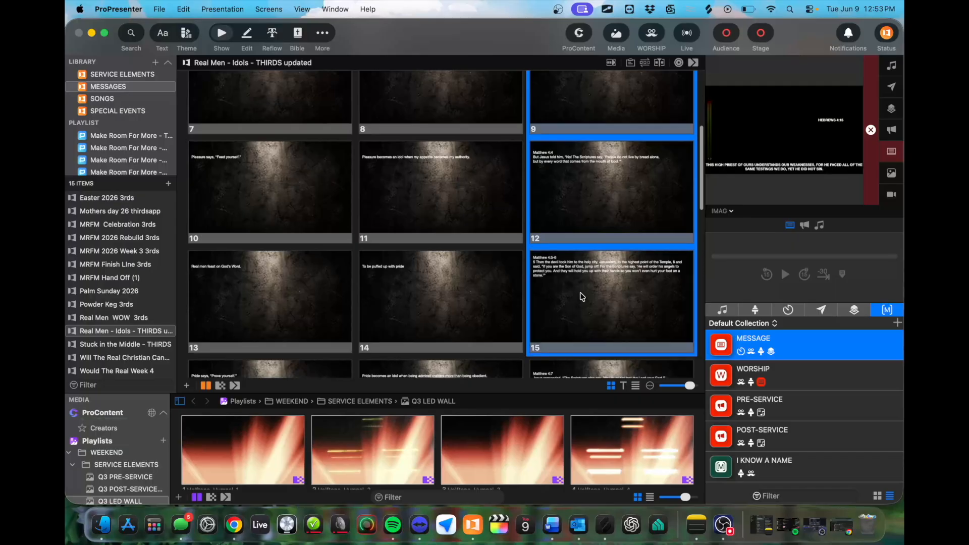
scroll(580, 294, down, 3)
super+click(581, 293)
scroll(548, 290, down, 3)
scroll(579, 238, down, 3)
super+click(579, 247)
scroll(578, 247, up, 10)
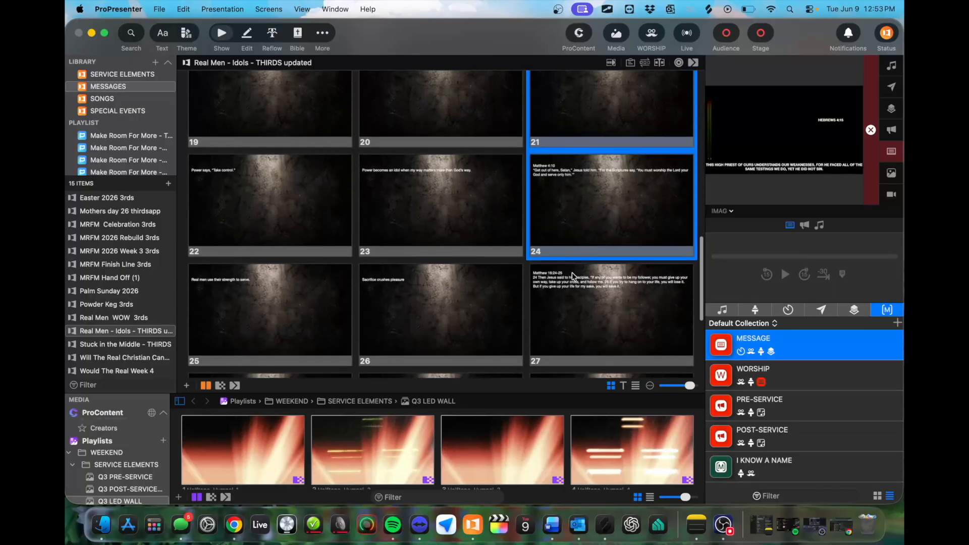
scroll(573, 276, up, 5)
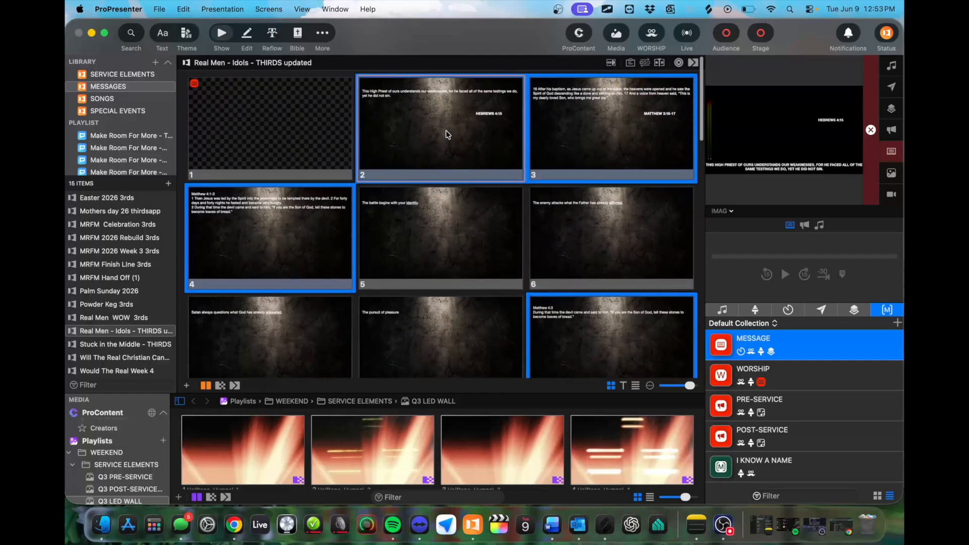
right_click(446, 130)
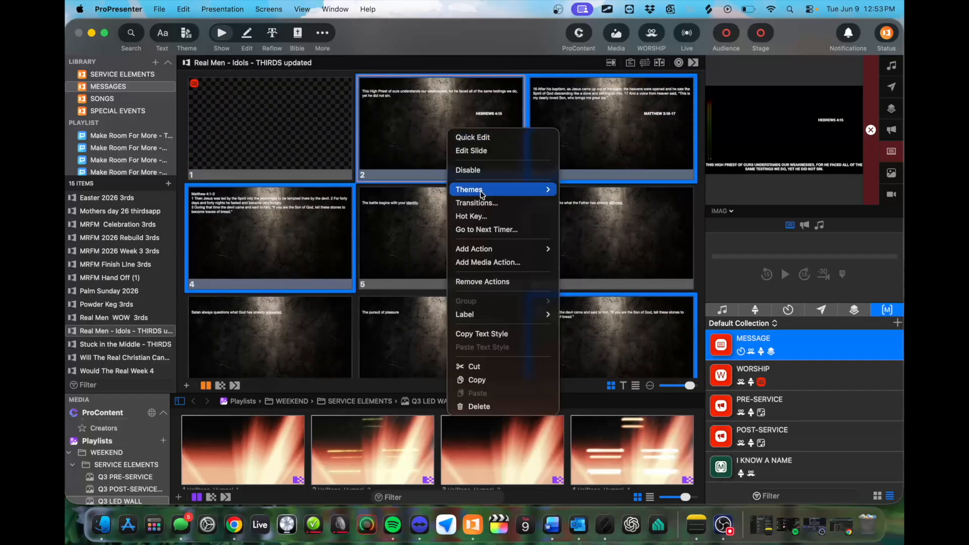
mouse_move(499, 194)
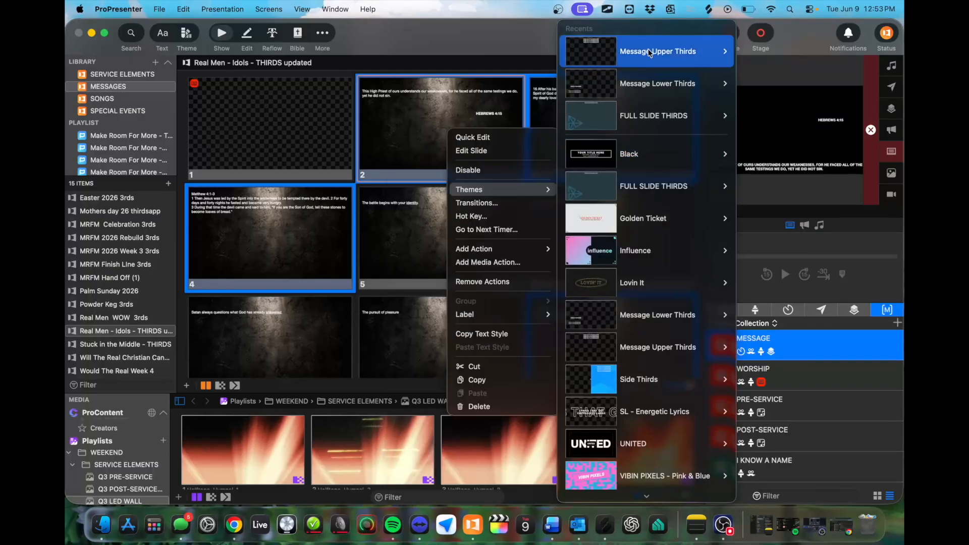
mouse_move(658, 51)
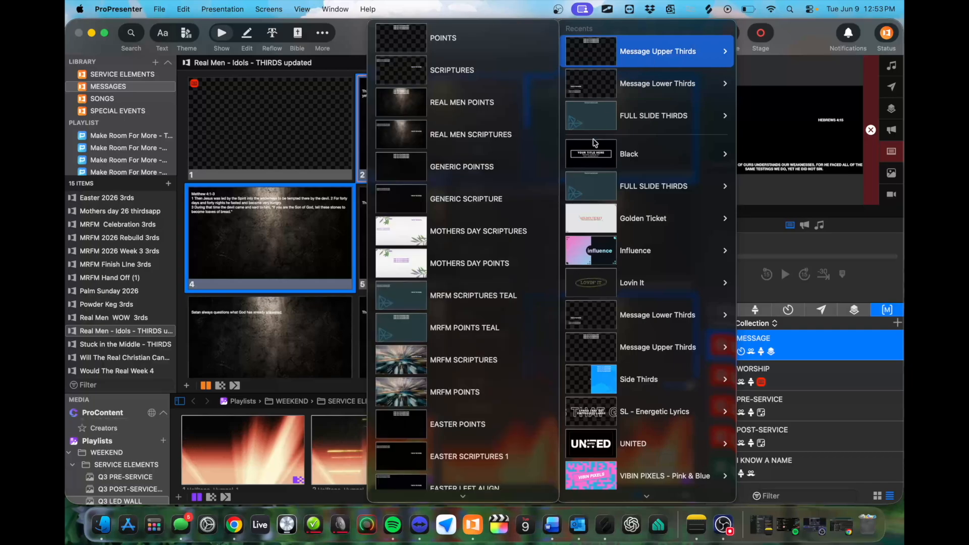
mouse_move(600, 51)
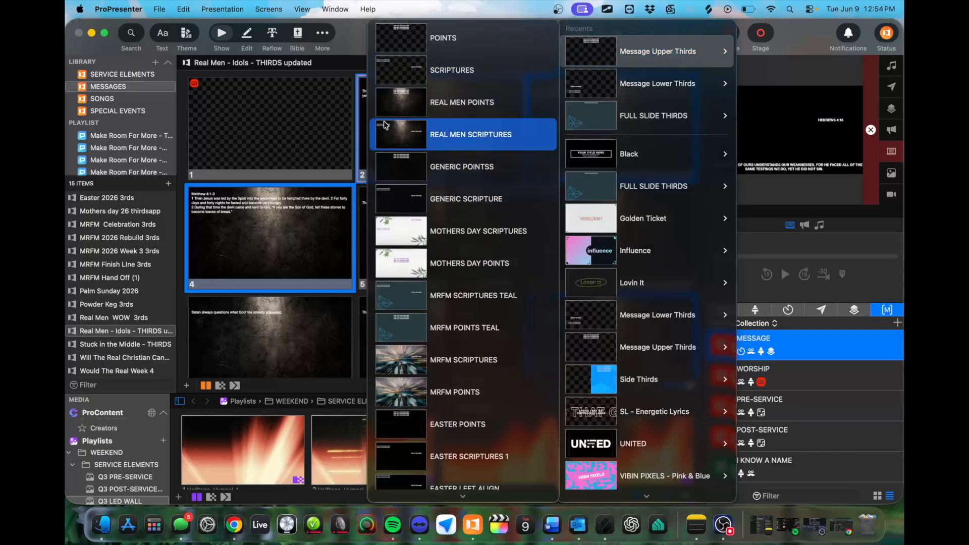
click(271, 211)
Step: Add the SCRIPTURES audience look action to the selected scripture slides and show the Hebrews 4:15 slide on the output
right_click(296, 206)
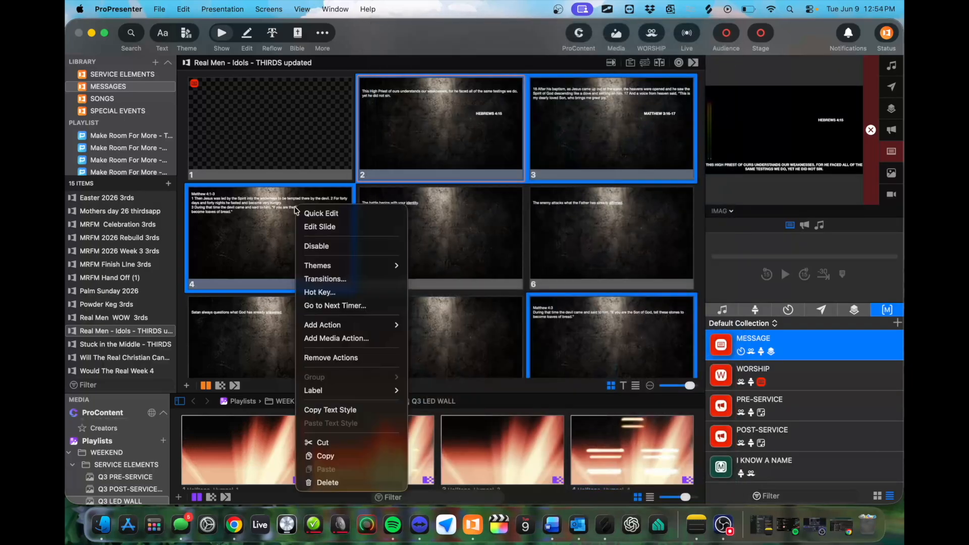
mouse_move(346, 322)
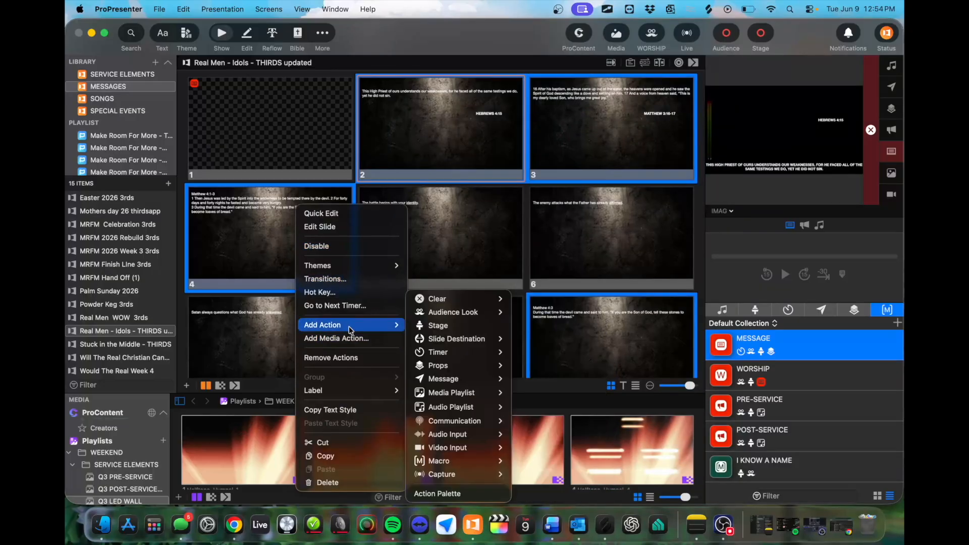
mouse_move(434, 316)
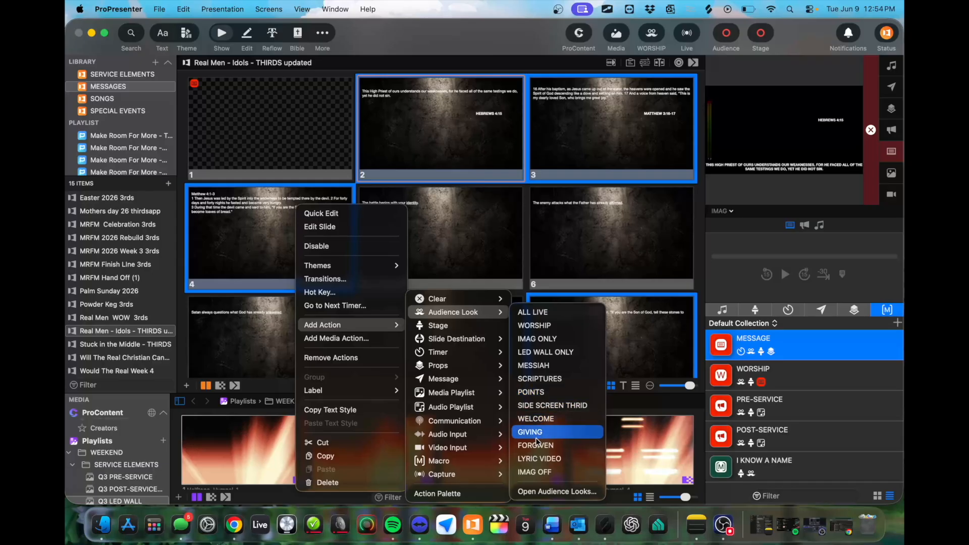
click(540, 379)
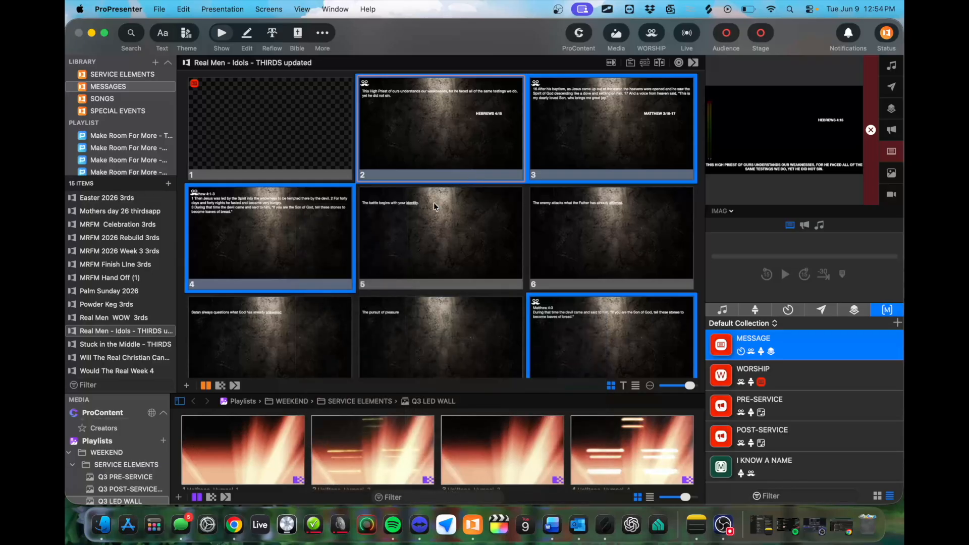
click(460, 118)
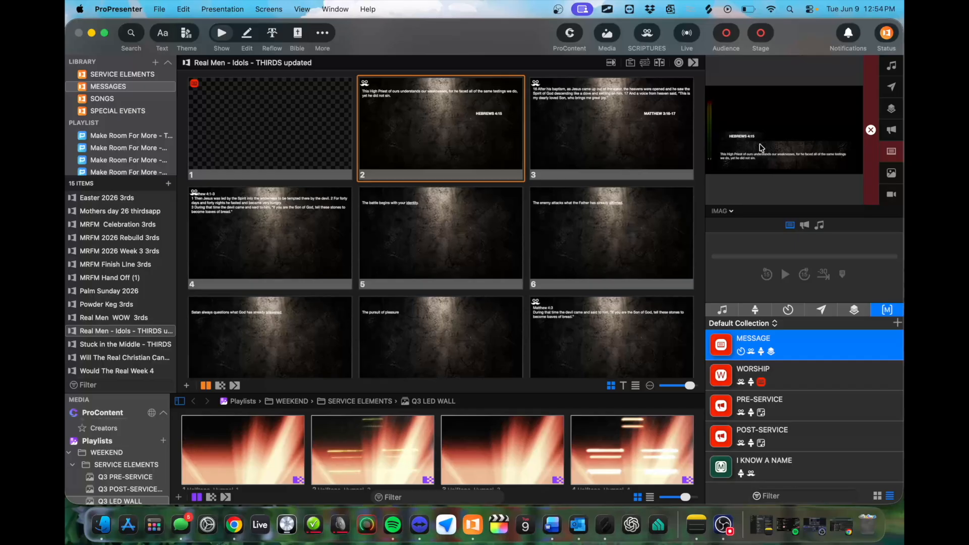
Step: Apply the REAL MEN POINTS theme from Message Upper Thirds to the point slides 5, 6, 7 and 8
click(457, 253)
super+click(459, 246)
super+click(566, 234)
super+click(253, 341)
super+click(429, 325)
scroll(441, 321, down, 5)
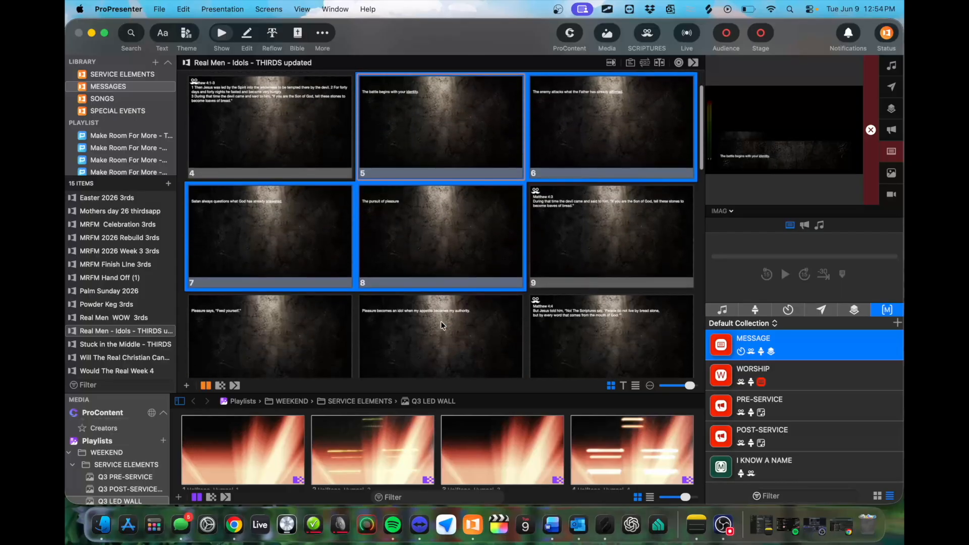
scroll(608, 297, up, 5)
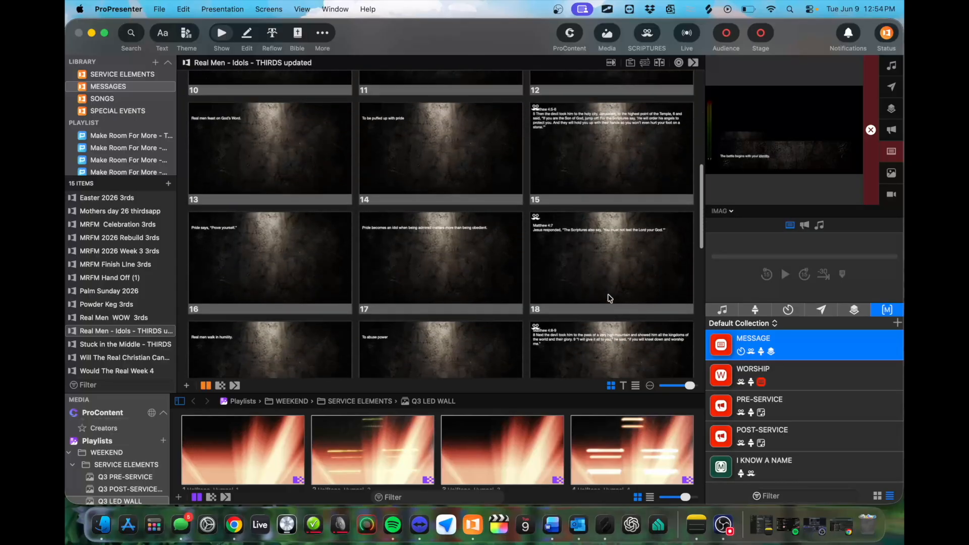
right_click(413, 199)
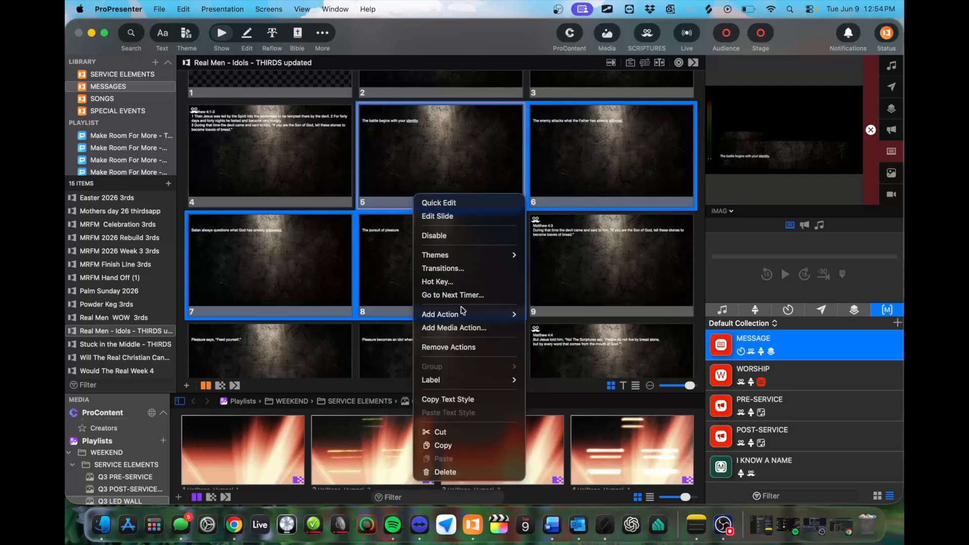
mouse_move(479, 257)
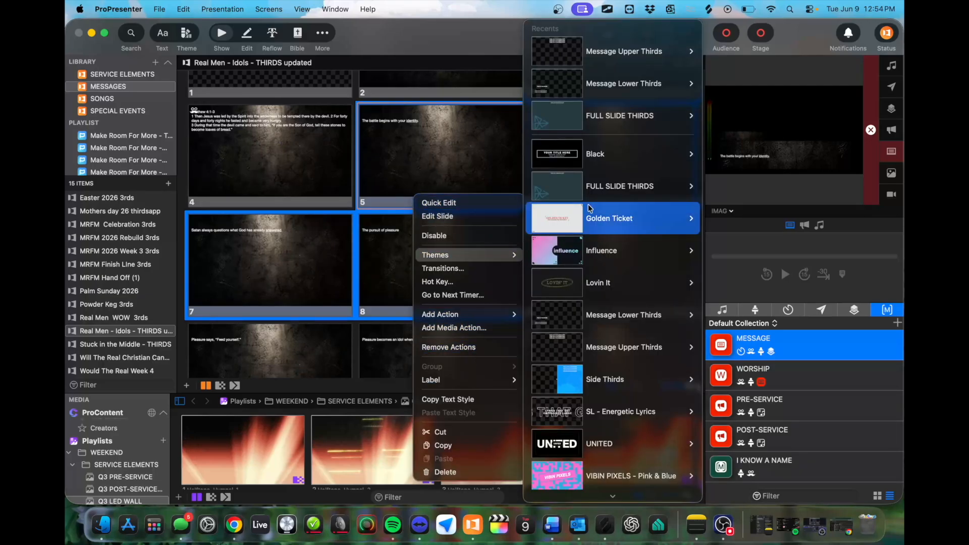
mouse_move(607, 48)
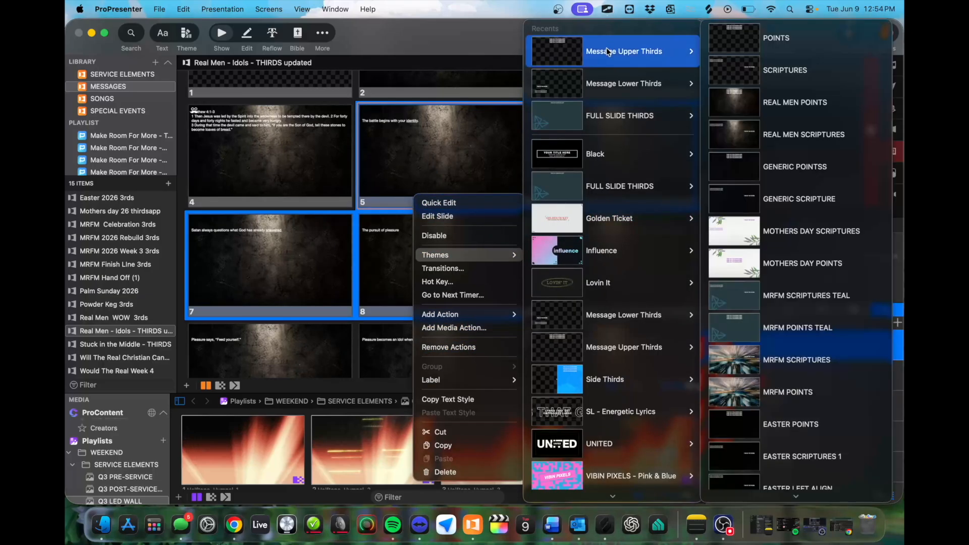
click(778, 106)
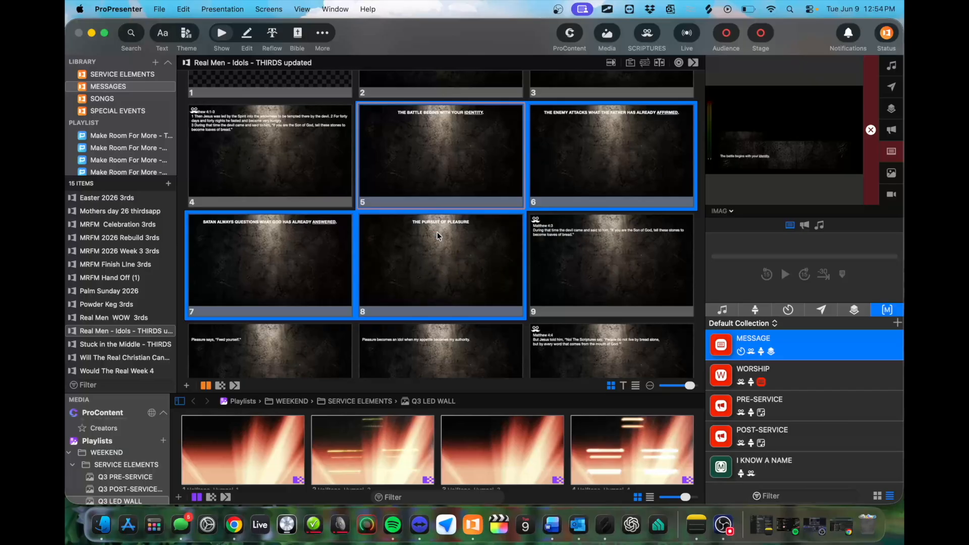
Step: Add the POINTS audience look action to point slides 5 to 8 and show slide 5 on the output
right_click(437, 235)
mouse_move(499, 343)
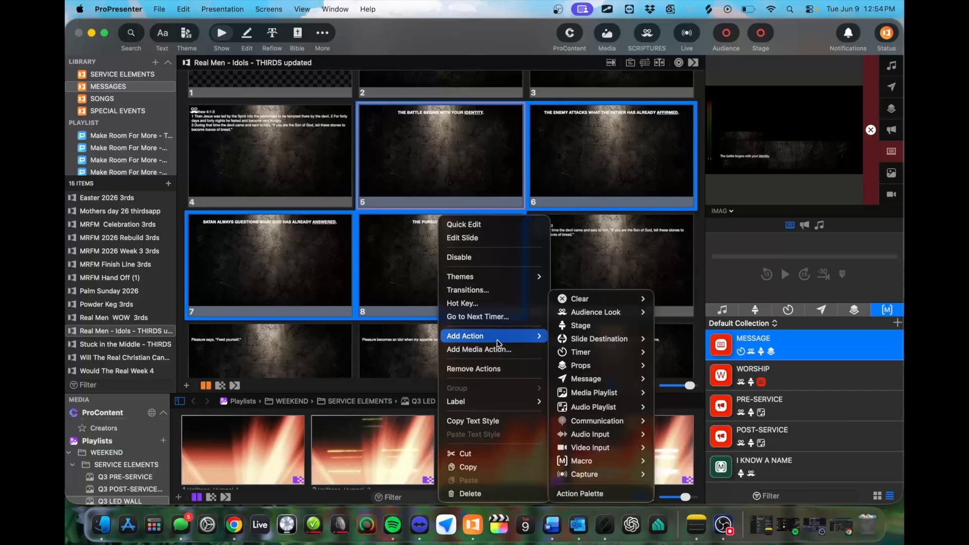
mouse_move(573, 317)
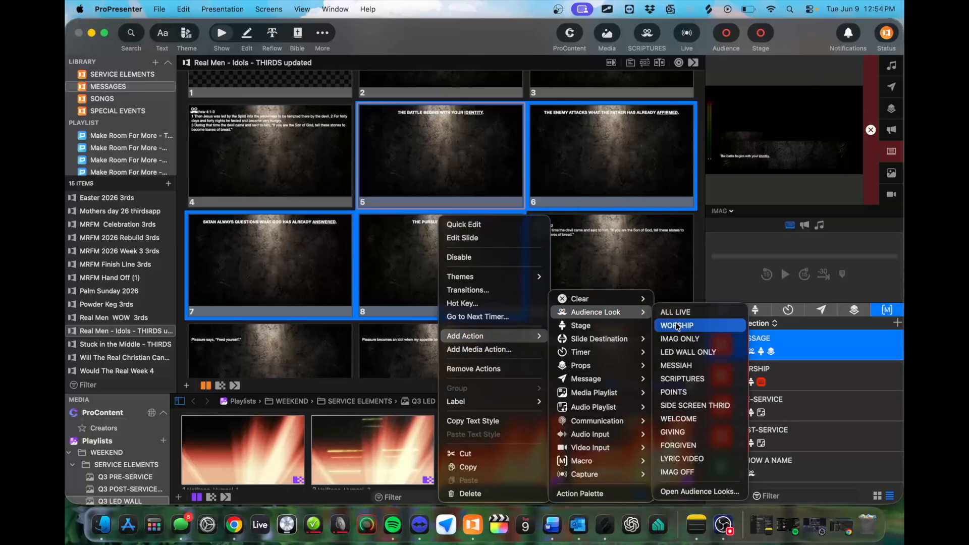
click(693, 393)
click(483, 157)
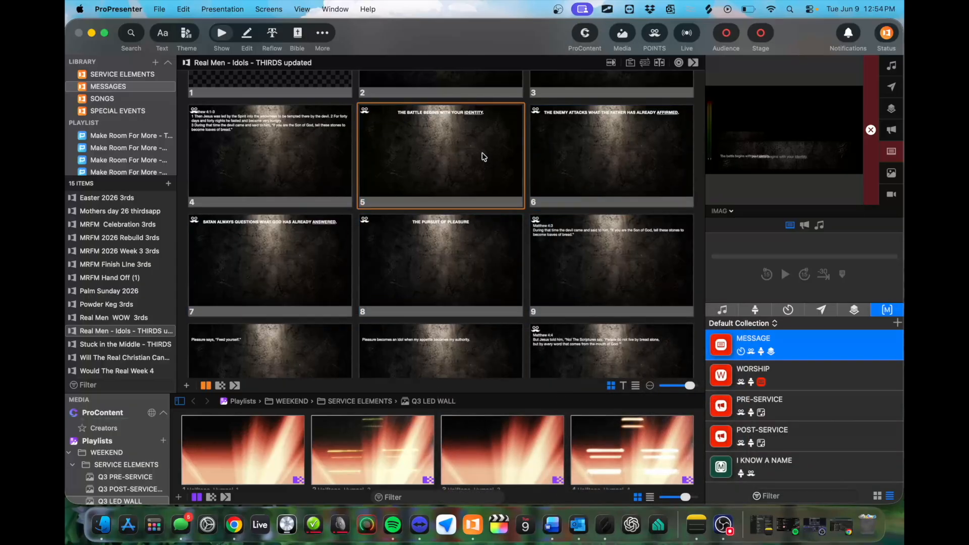
Step: Switch the output preview from IMAG to LED WALL to check the identity point slide
click(722, 211)
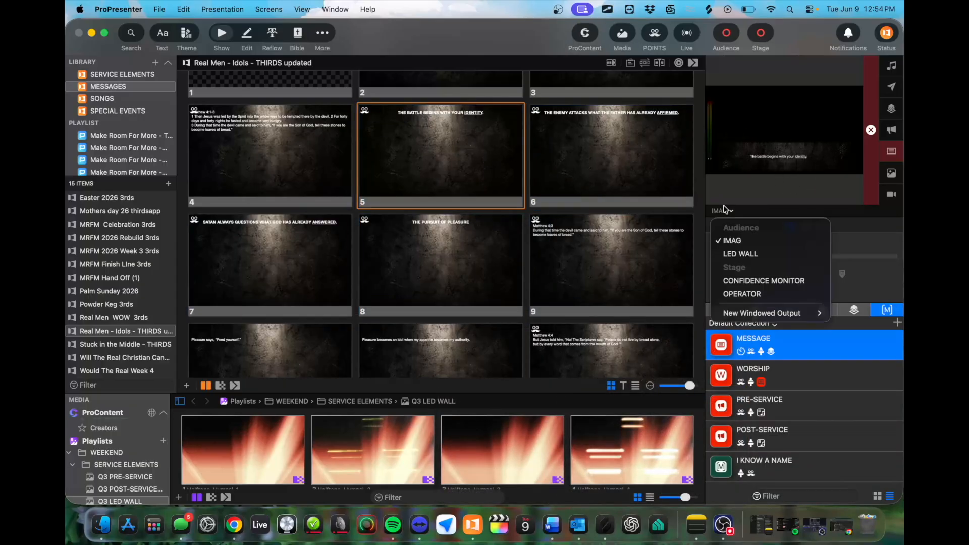
click(752, 255)
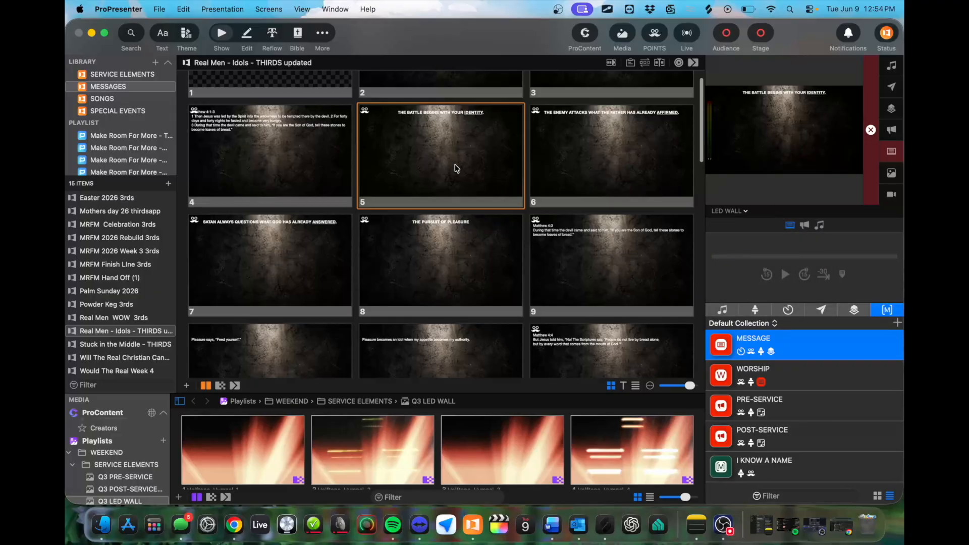
scroll(455, 166, down, 10)
scroll(455, 166, up, 10)
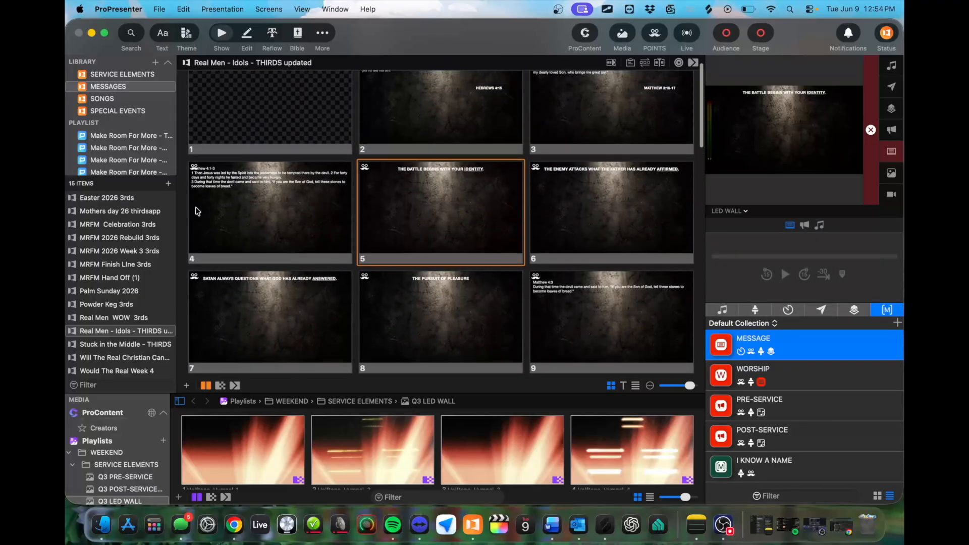
Step: Open the Real Men - Crushing Idols service playlist and go to the presentation under its Message header
scroll(110, 283, down, 1)
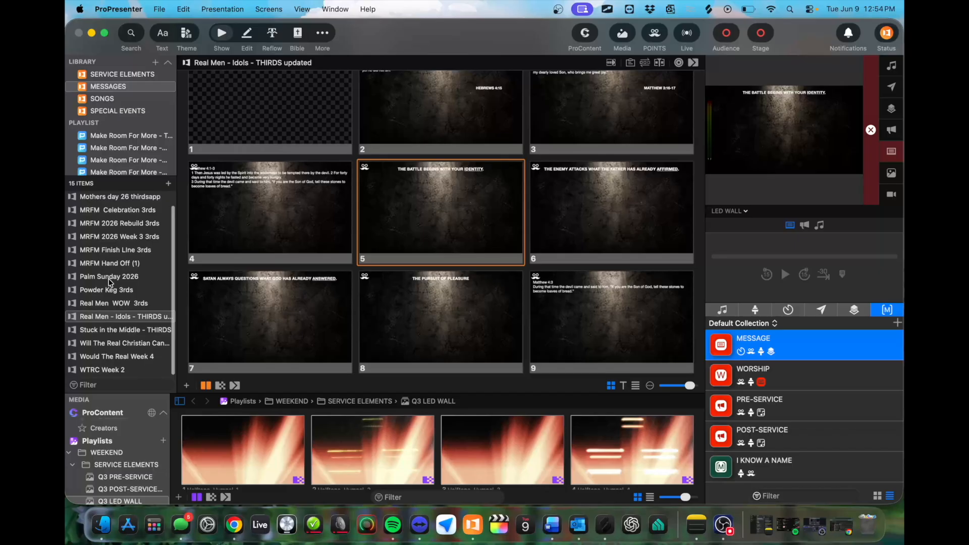
scroll(112, 147, down, 5)
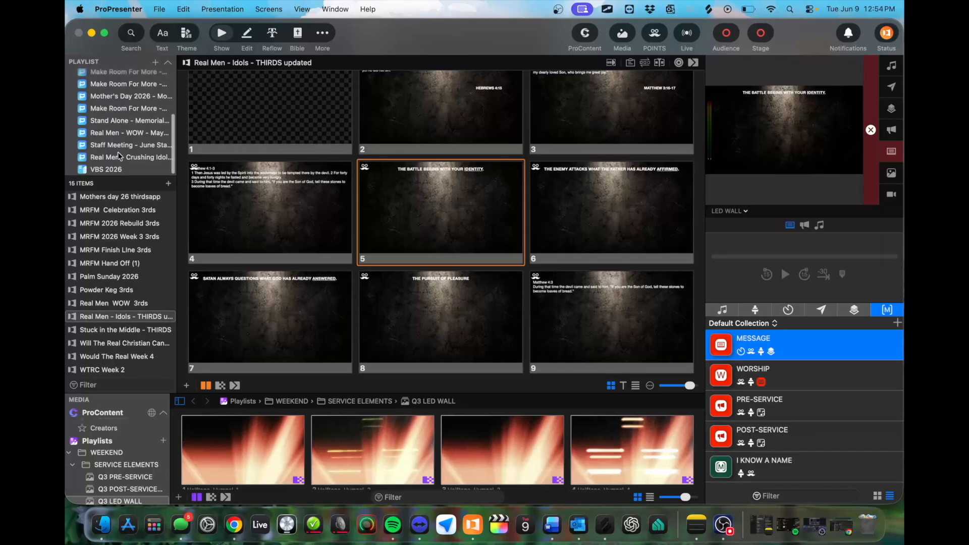
click(119, 158)
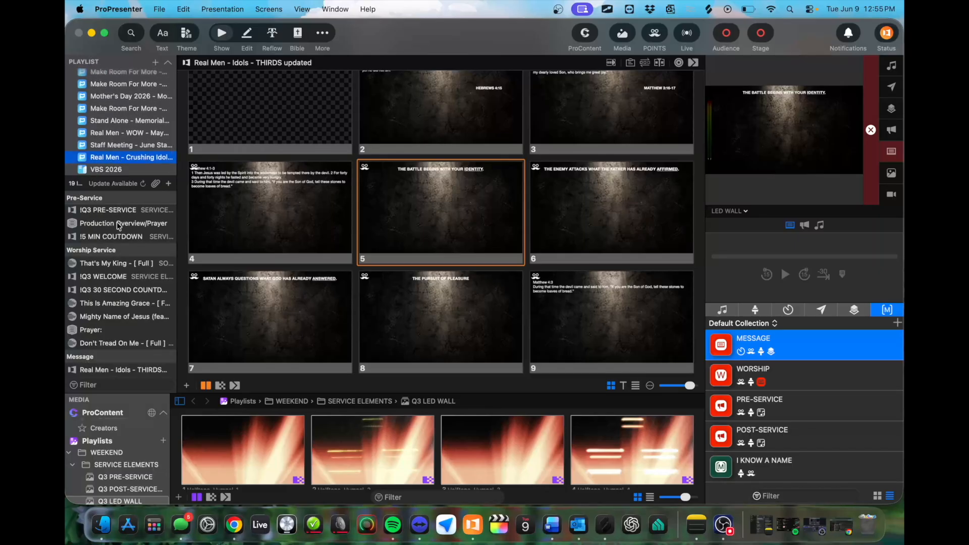
scroll(123, 253, down, 3)
click(122, 317)
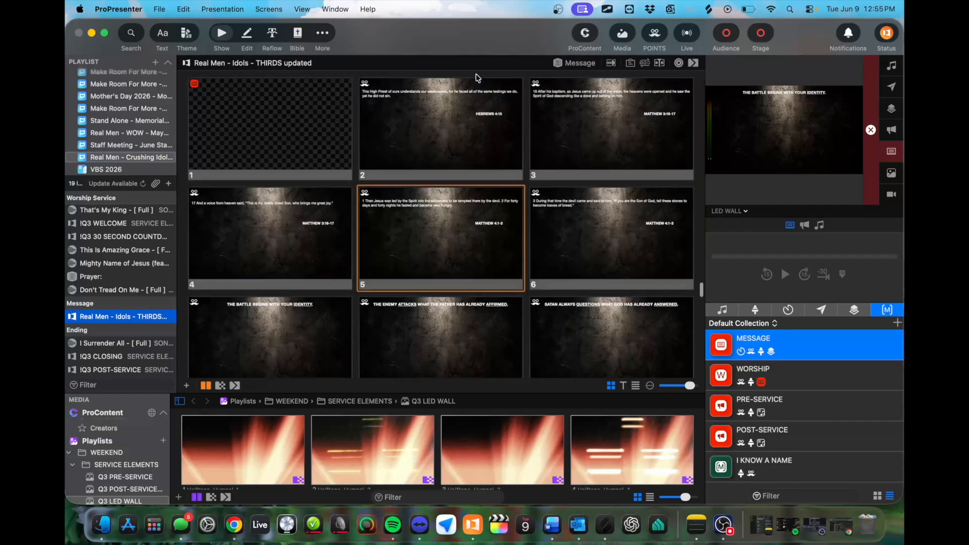
Step: Unlink the currently attached presentation from the playlist's Message item
click(569, 64)
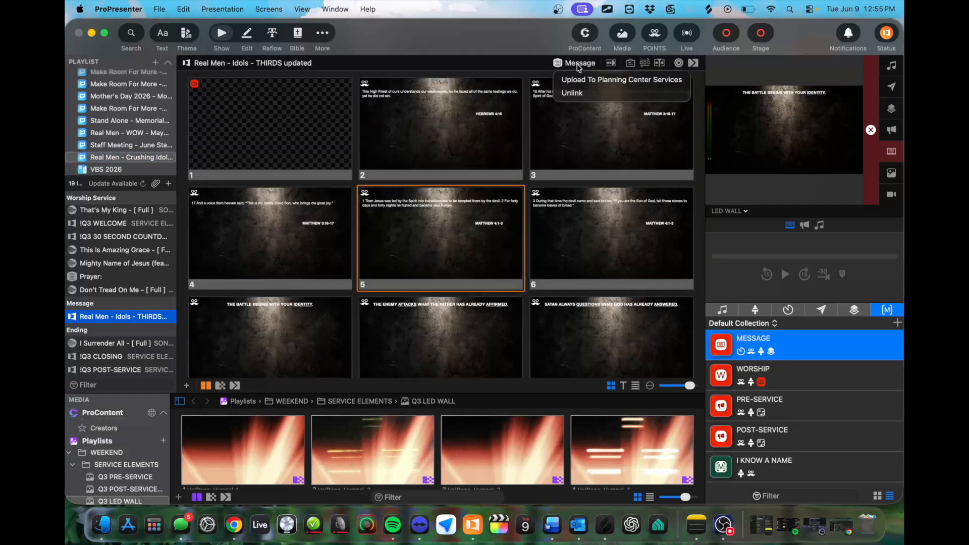
click(425, 63)
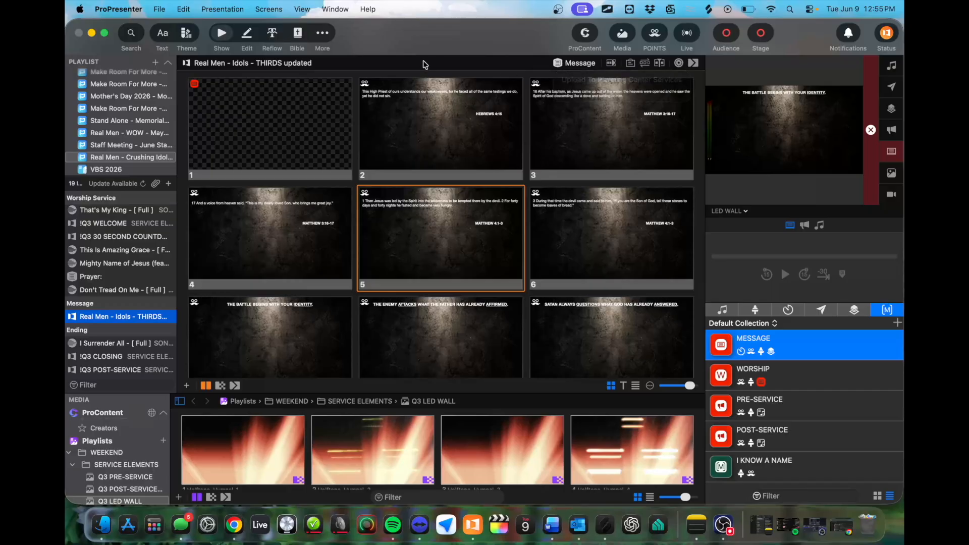
click(575, 63)
click(580, 95)
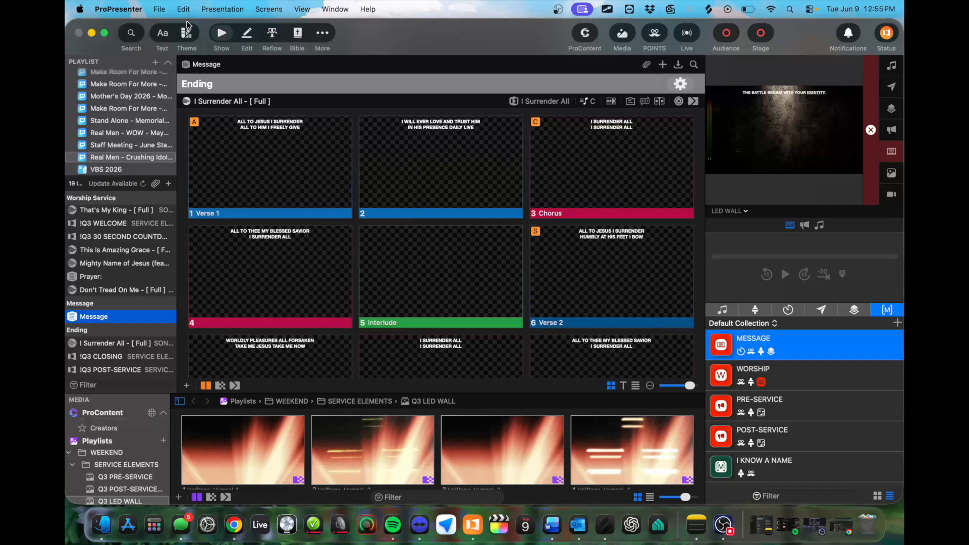
click(608, 9)
click(628, 29)
mouse_move(702, 56)
mouse_down()
mouse_move(689, 77)
mouse_move(709, 63)
mouse_move(701, 55)
mouse_up()
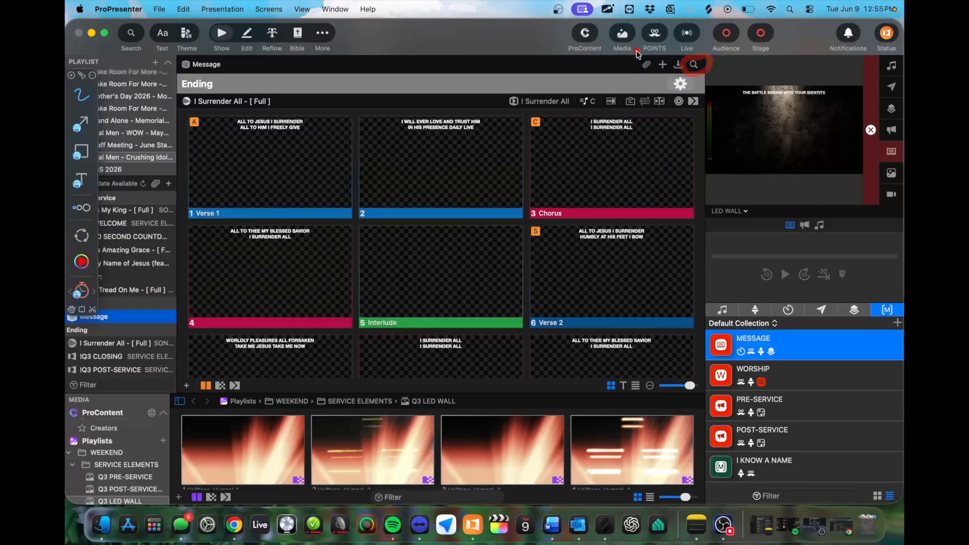
click(71, 76)
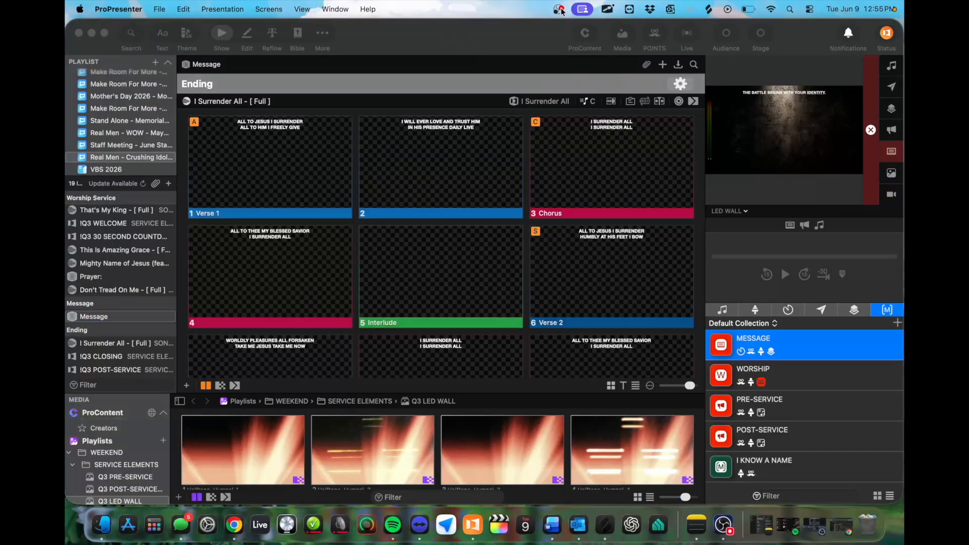
click(582, 9)
key(Escape)
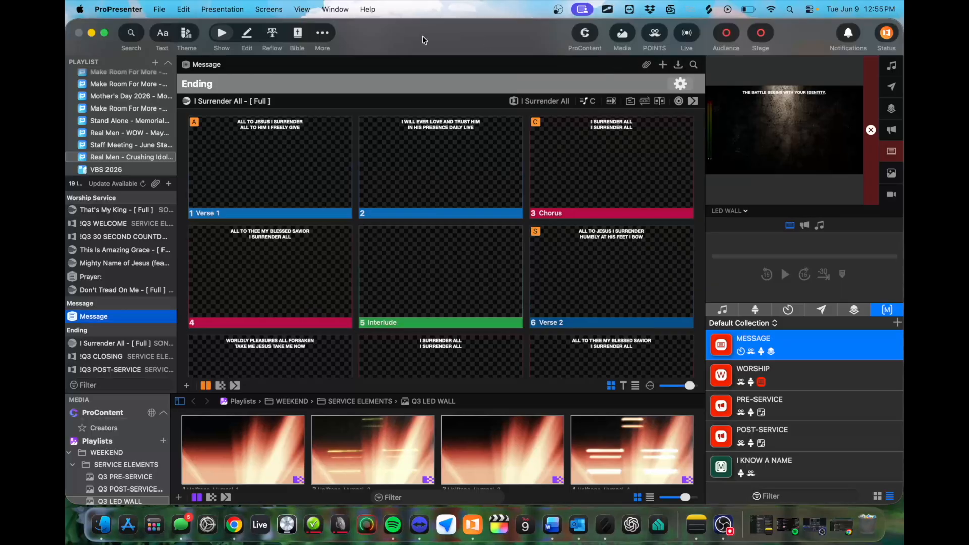
Step: Search the library for CRUSH and link the Real Men - Idols - THIRDS updated presentation to the Message item
click(694, 64)
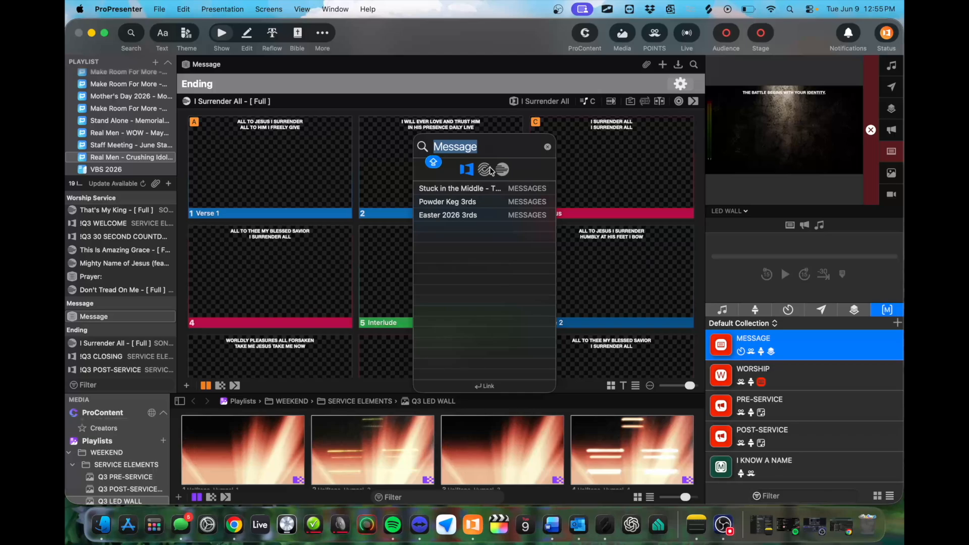
text(CRUSH)
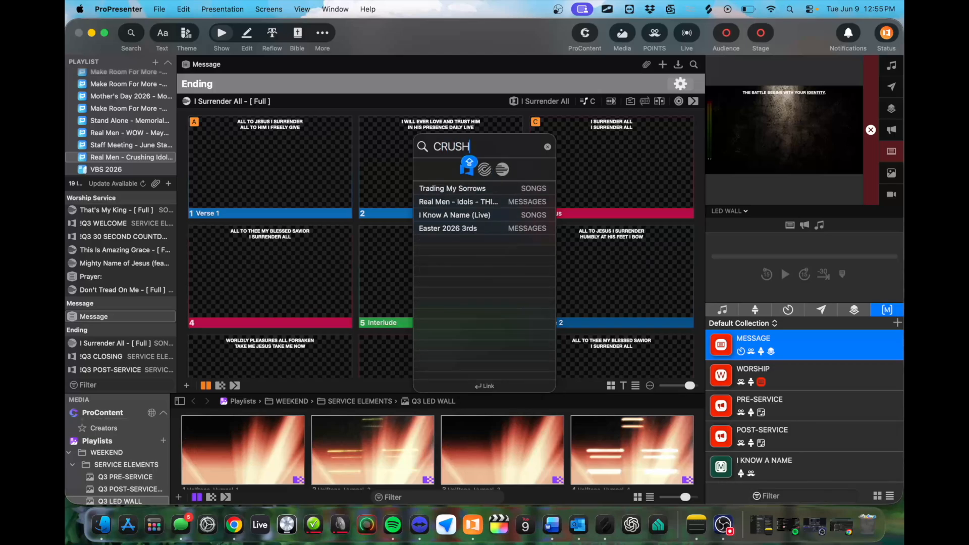
click(473, 201)
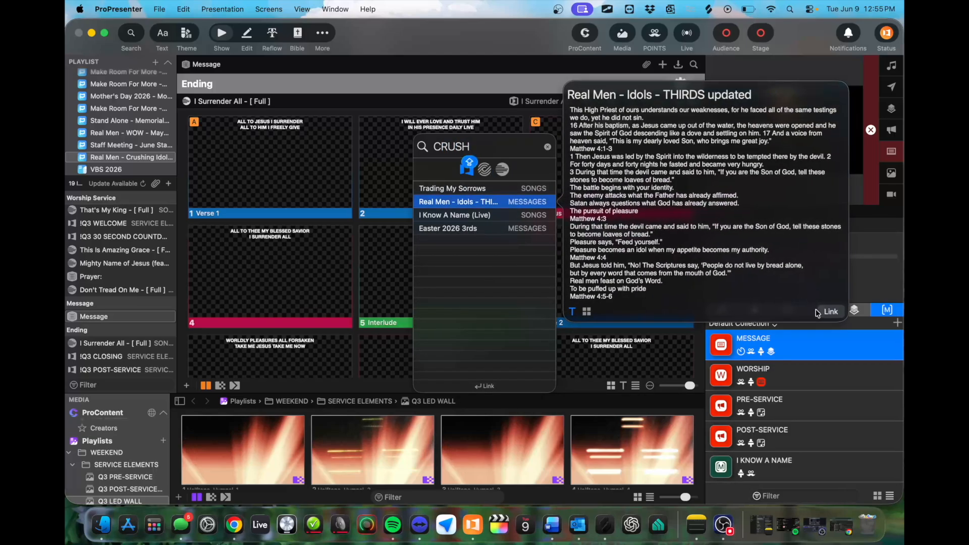
click(587, 312)
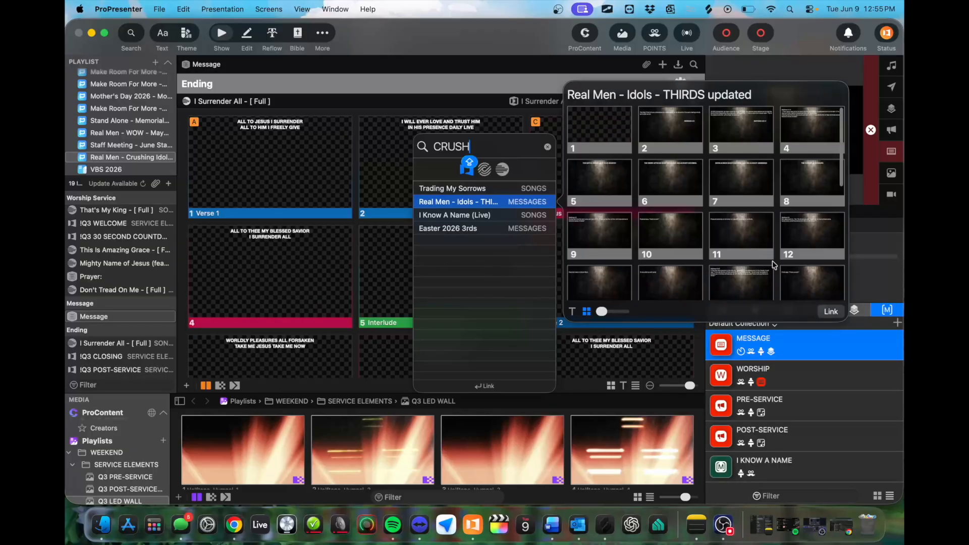
click(831, 311)
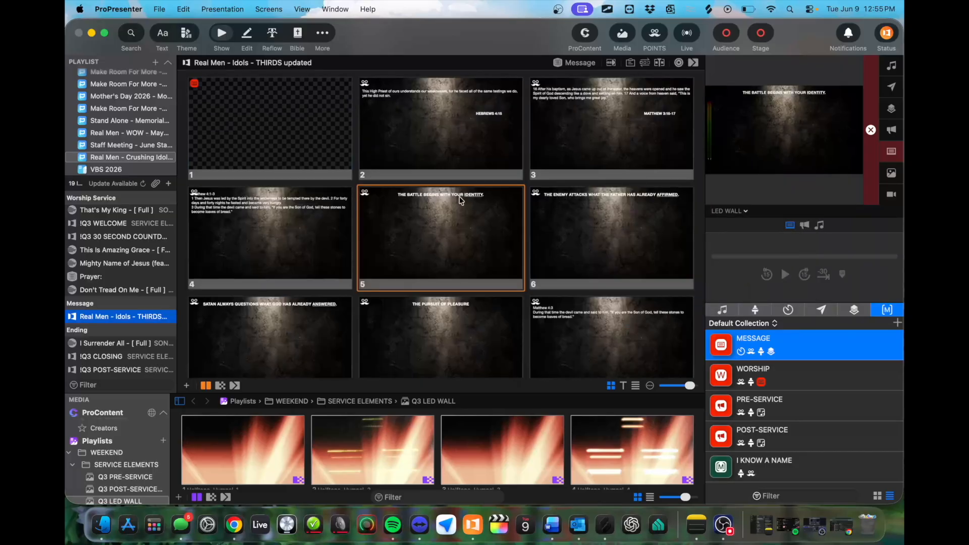
scroll(432, 184, down, 3)
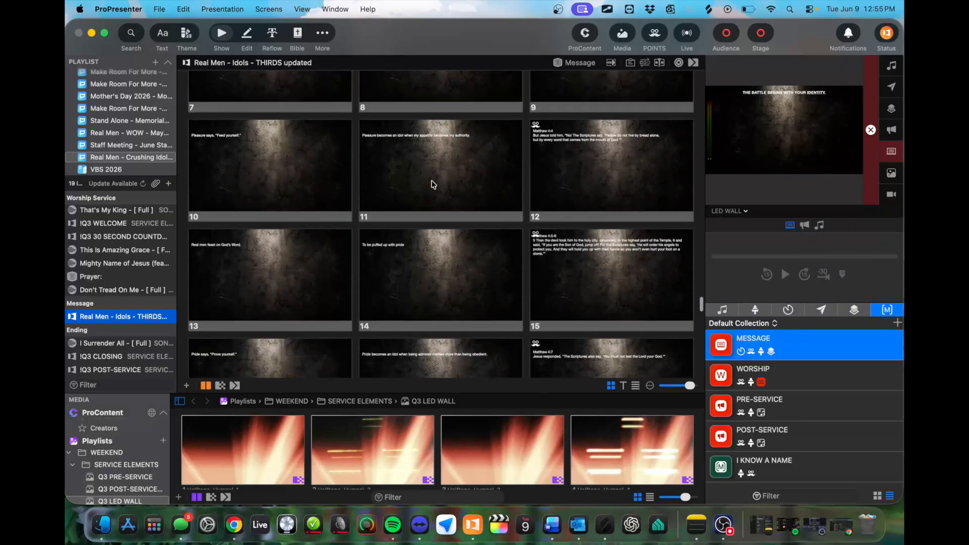
scroll(432, 183, up, 5)
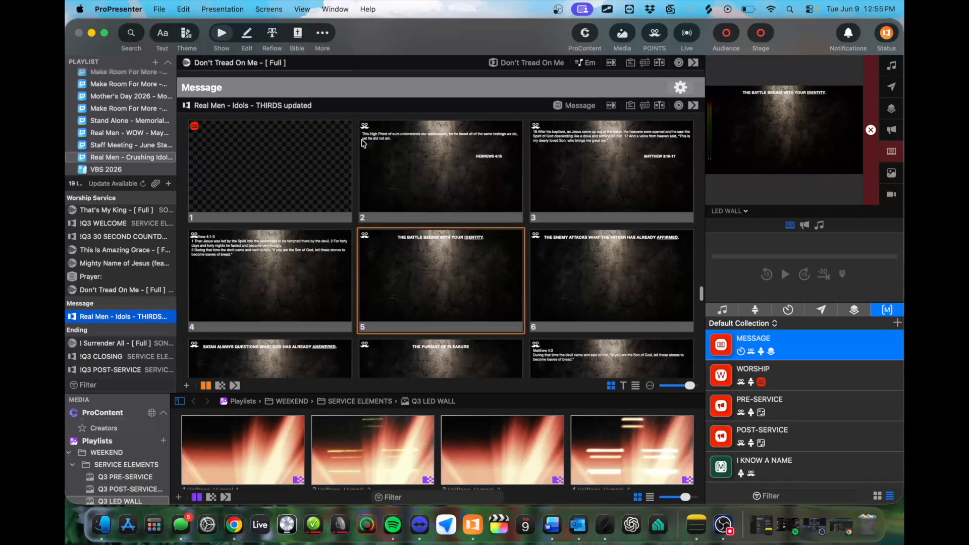
scroll(268, 106, down, 10)
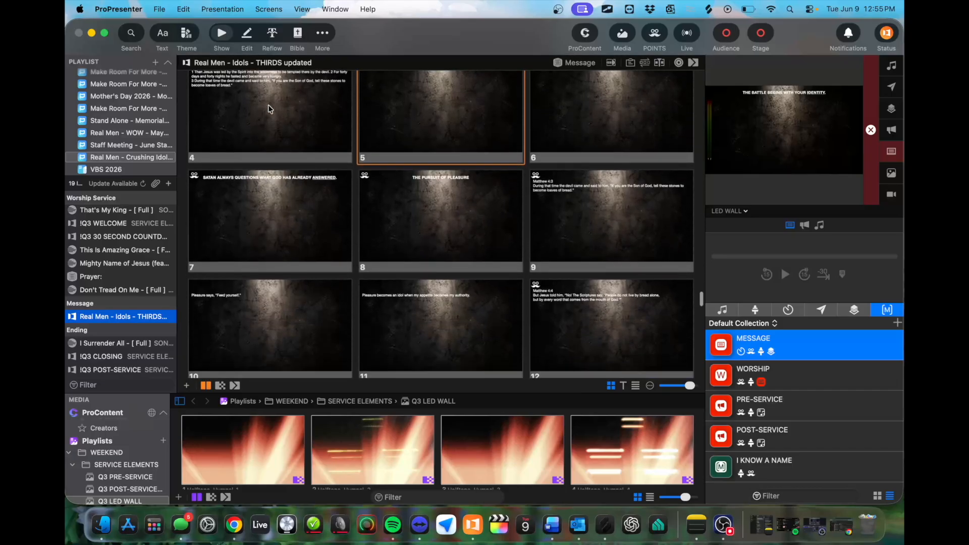
scroll(269, 104, down, 4)
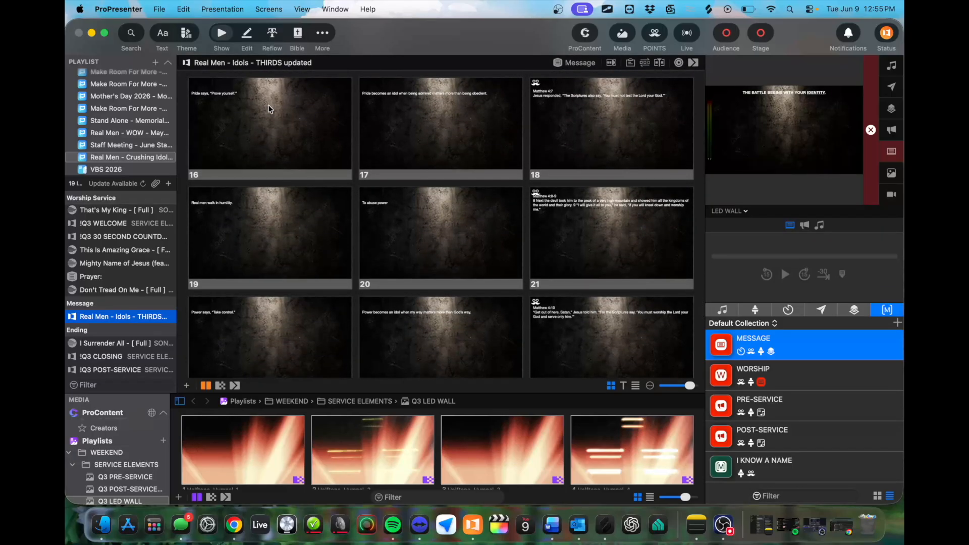
scroll(354, 151, up, 6)
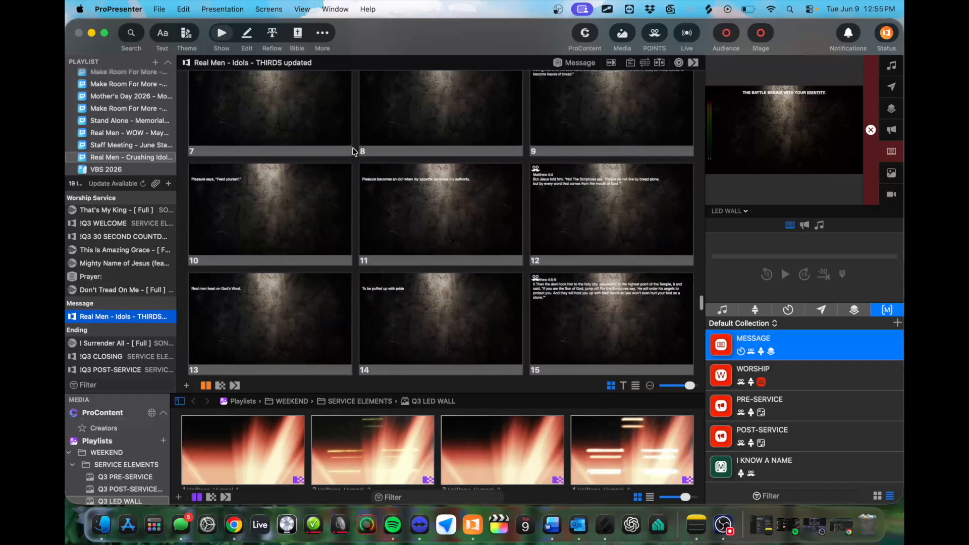